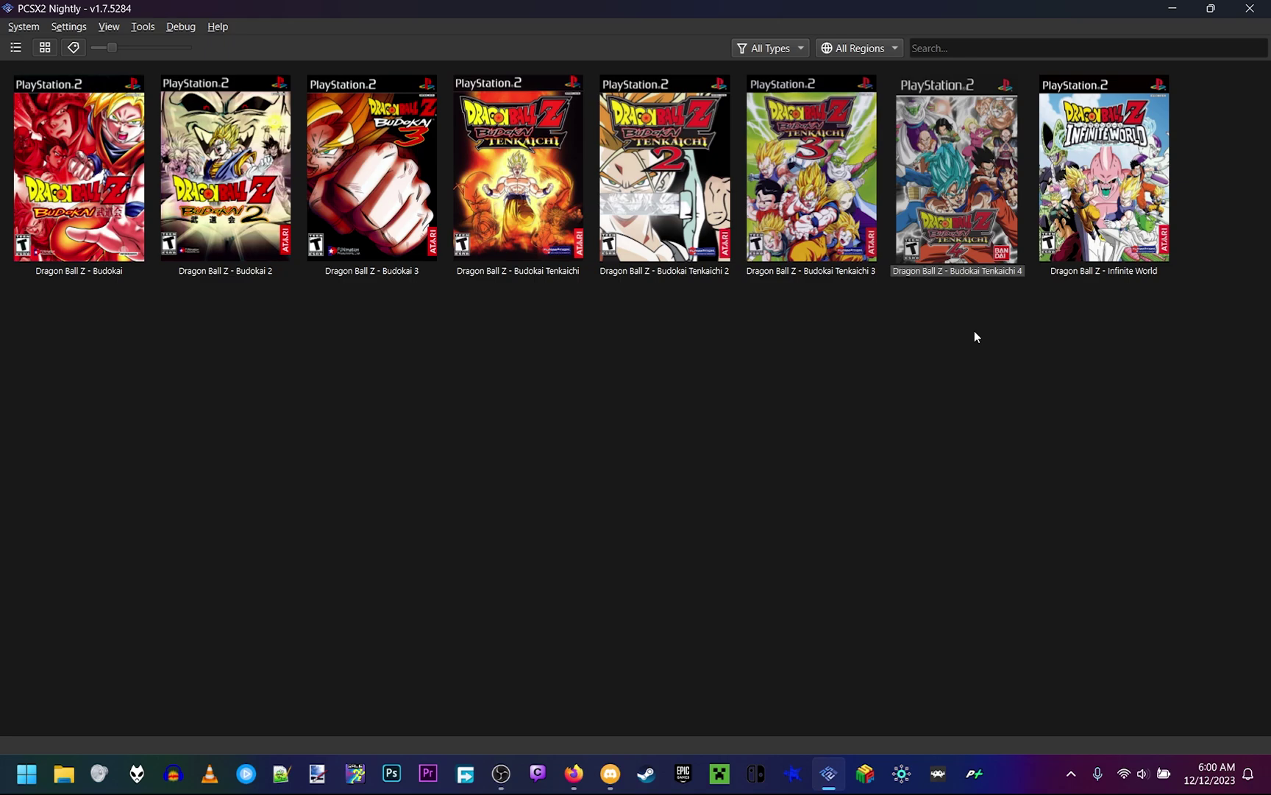
right_click(969, 243)
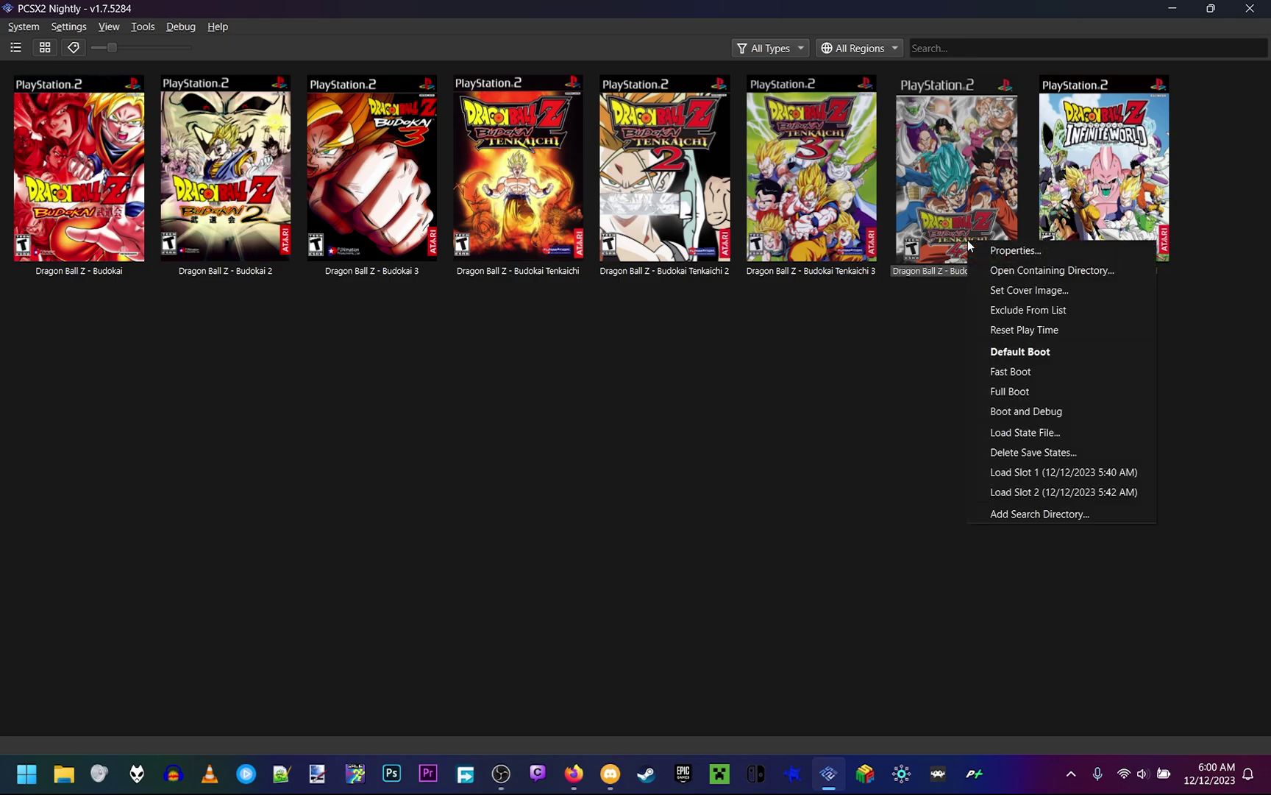
click(987, 256)
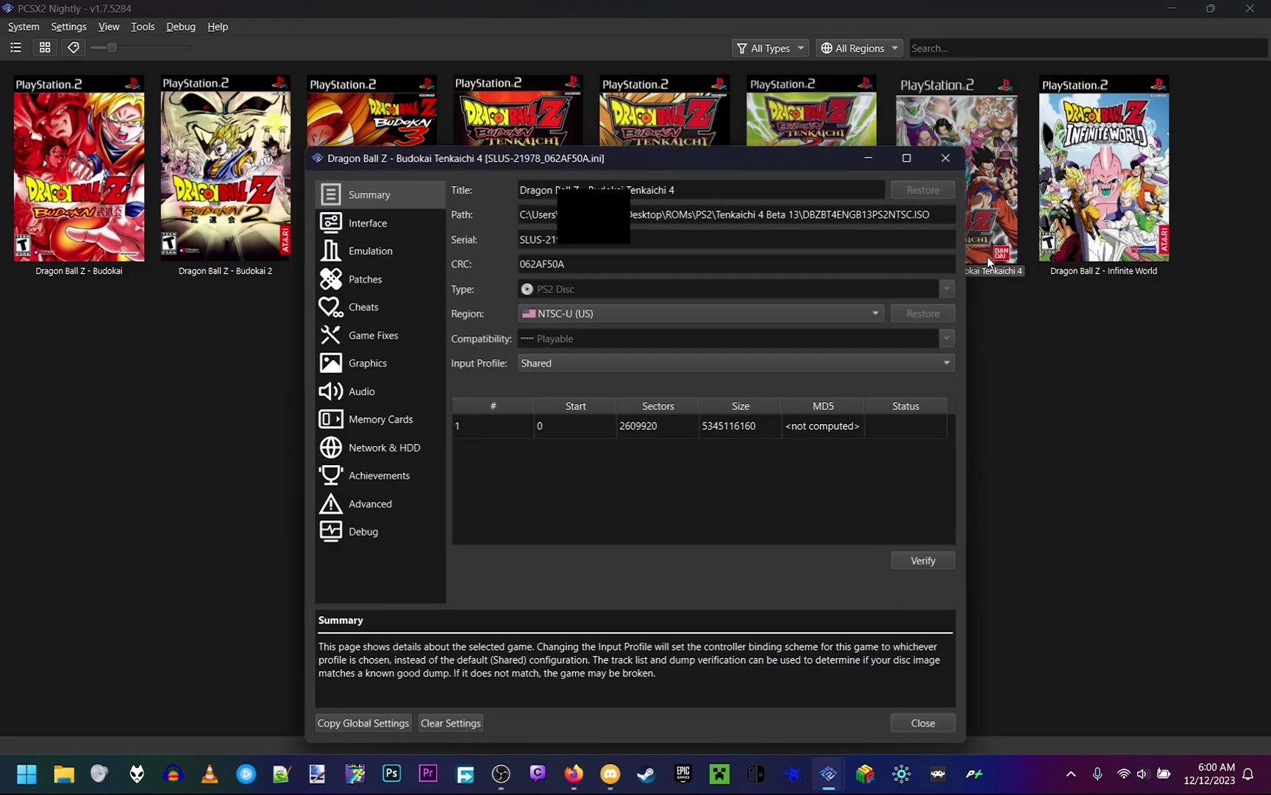
click(926, 724)
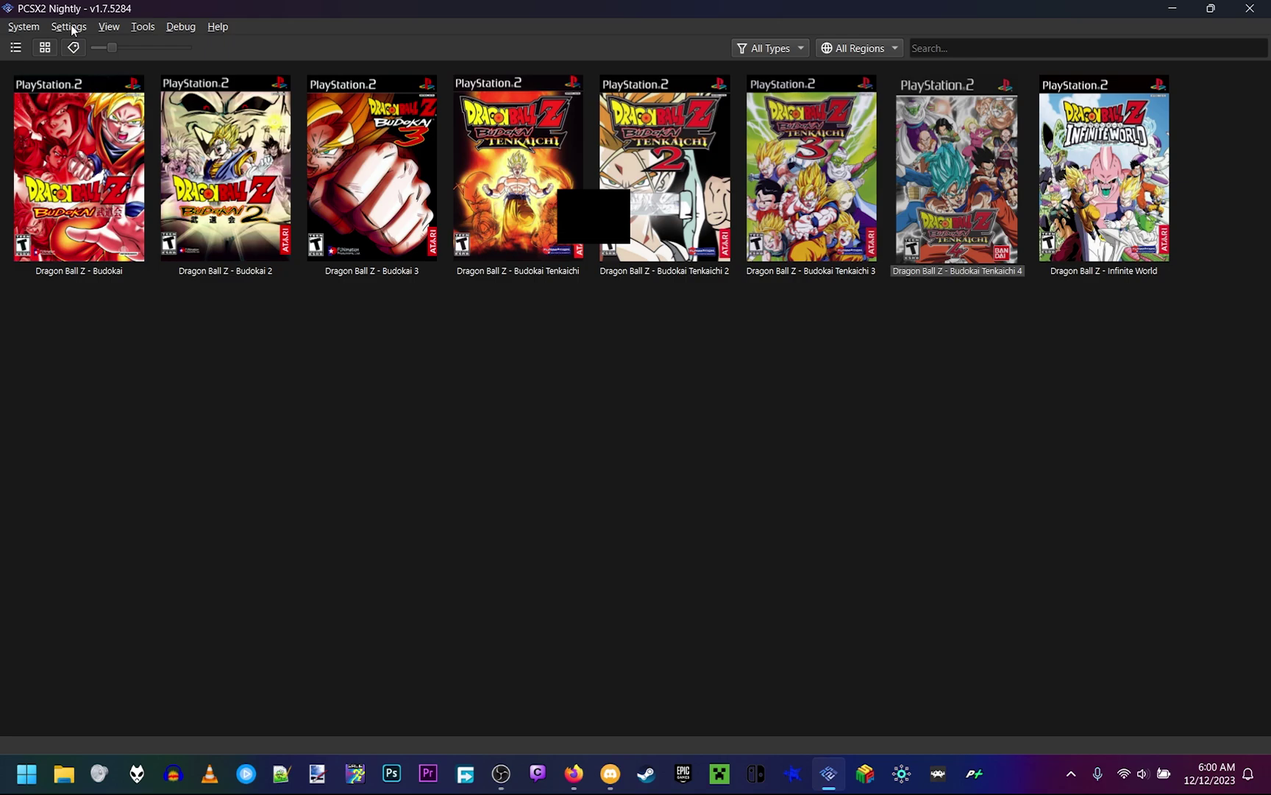
Open the graphics properties of Budokai Tenkaichi 4, keeping the global Direct3D 11 renderer and choosing the NVIDIA GeForce RTX 4050 Laptop GPU adapter.
right_click(993, 204)
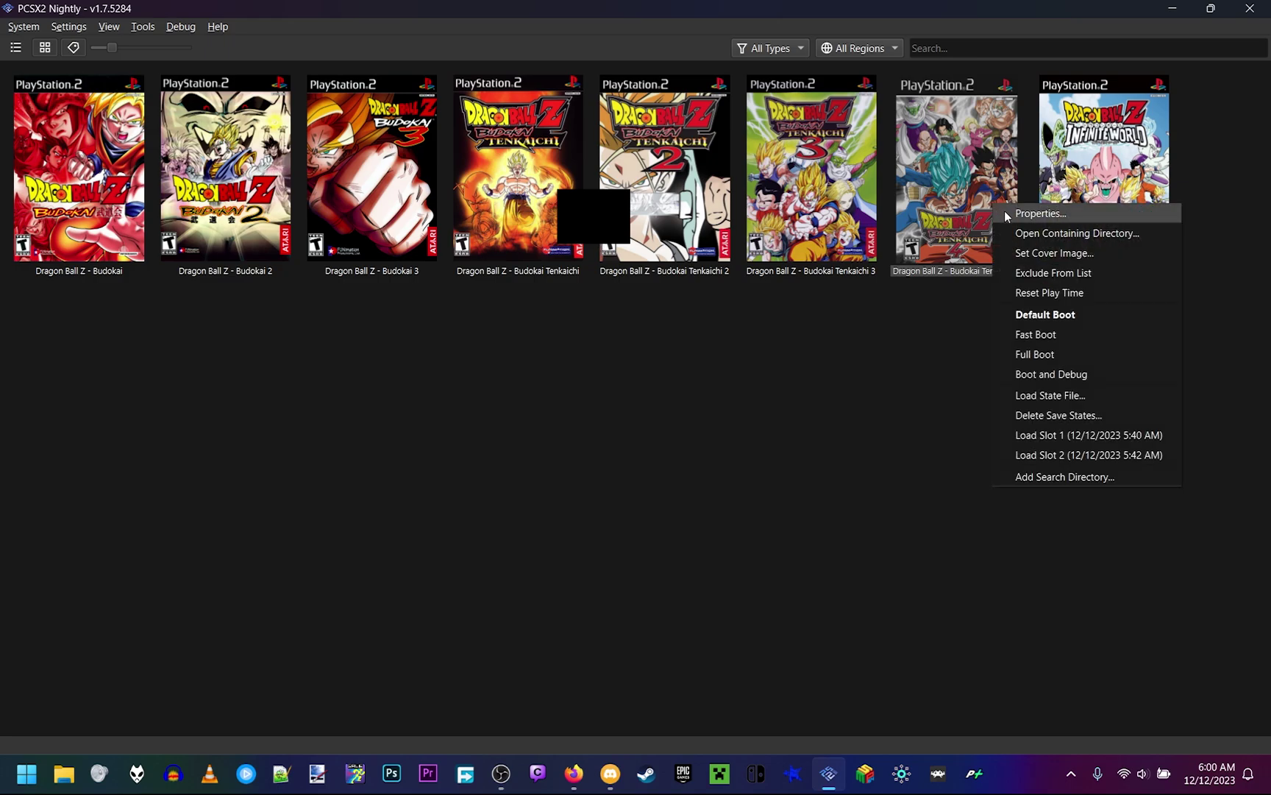
click(1041, 213)
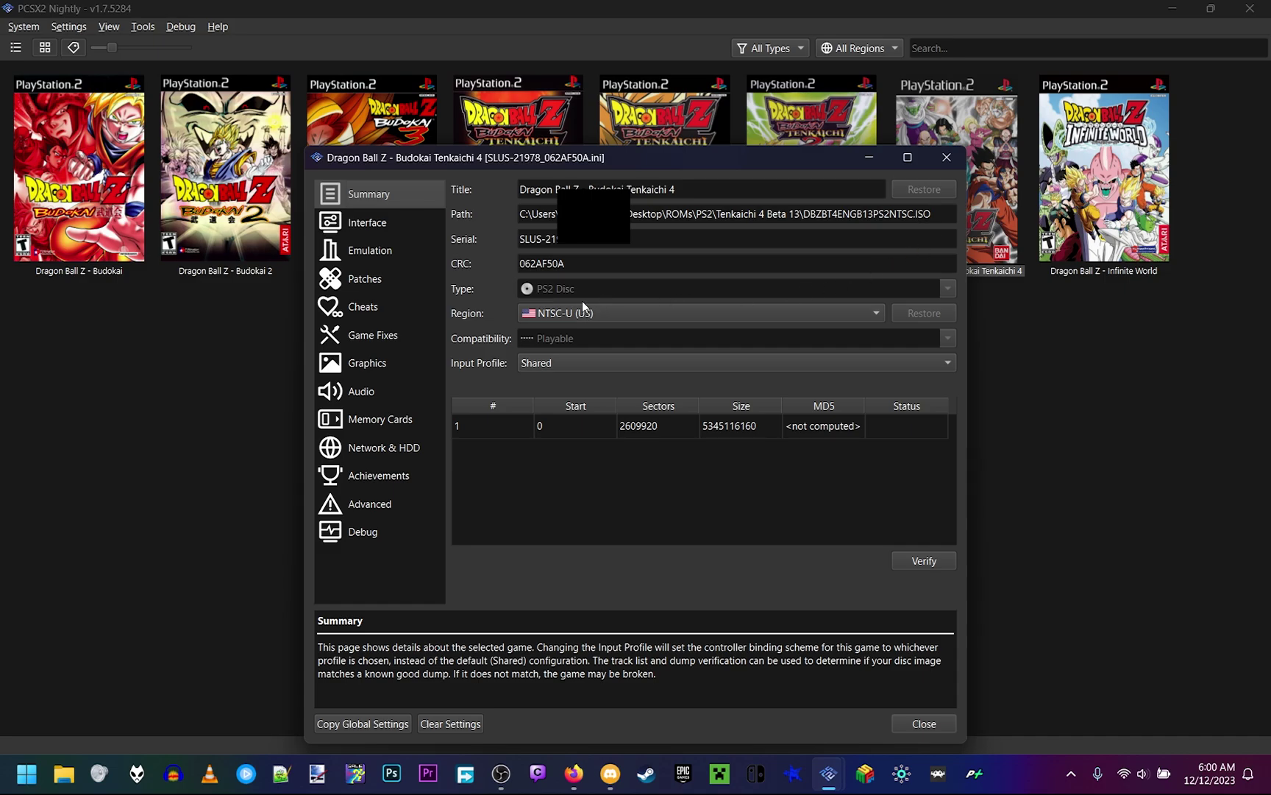
click(379, 364)
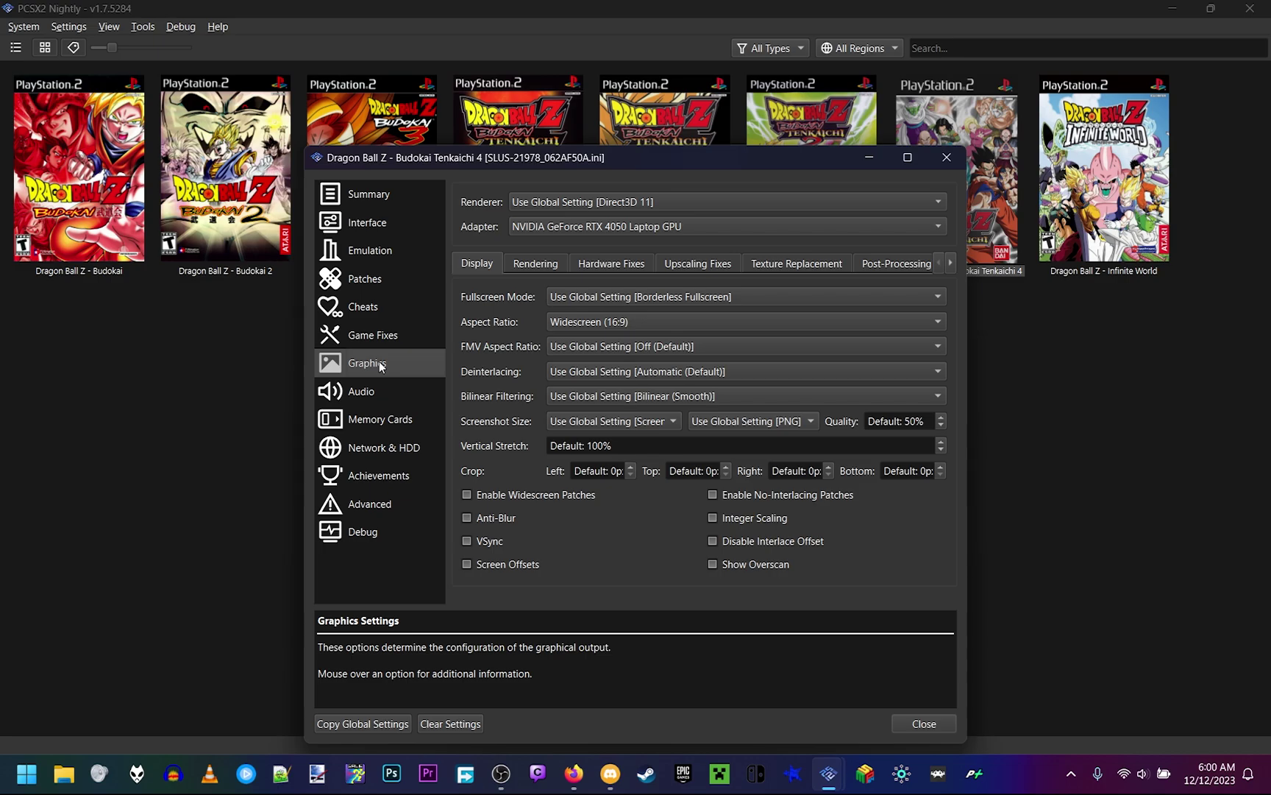
click(549, 201)
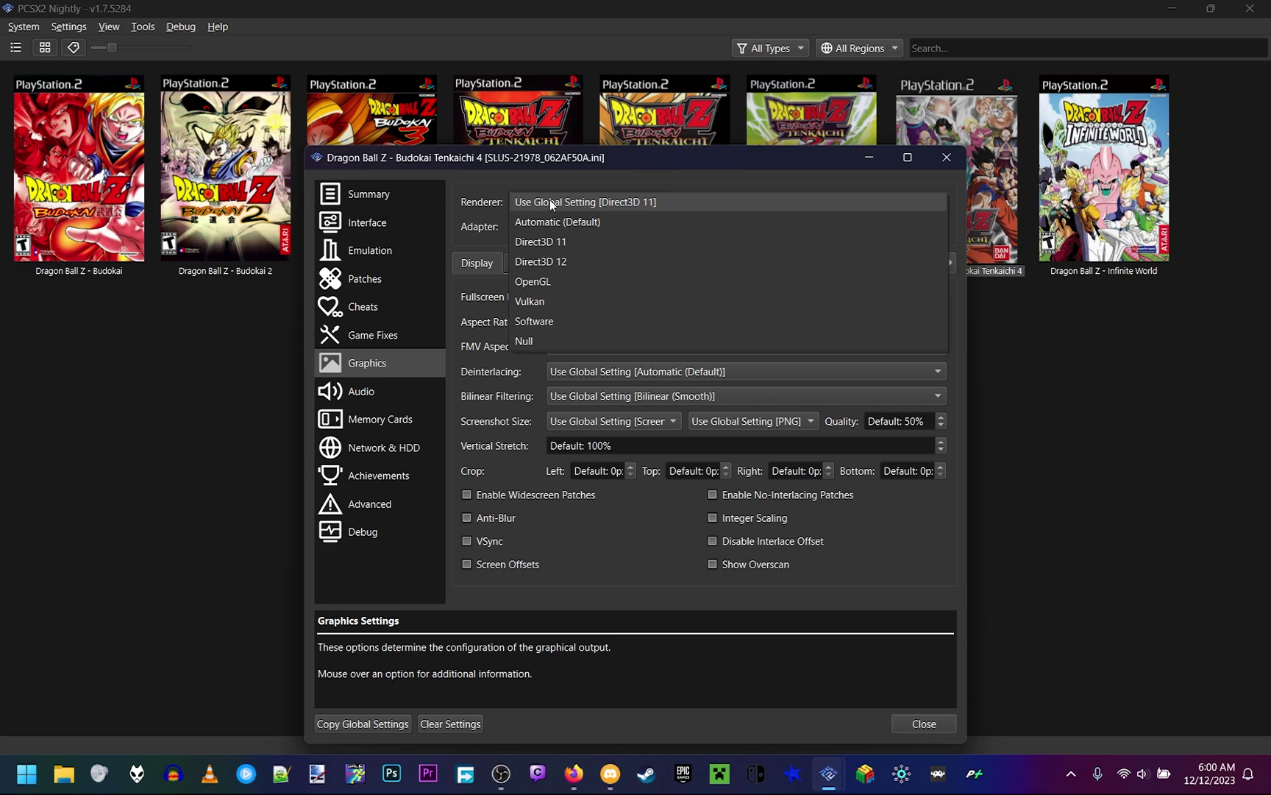
click(551, 202)
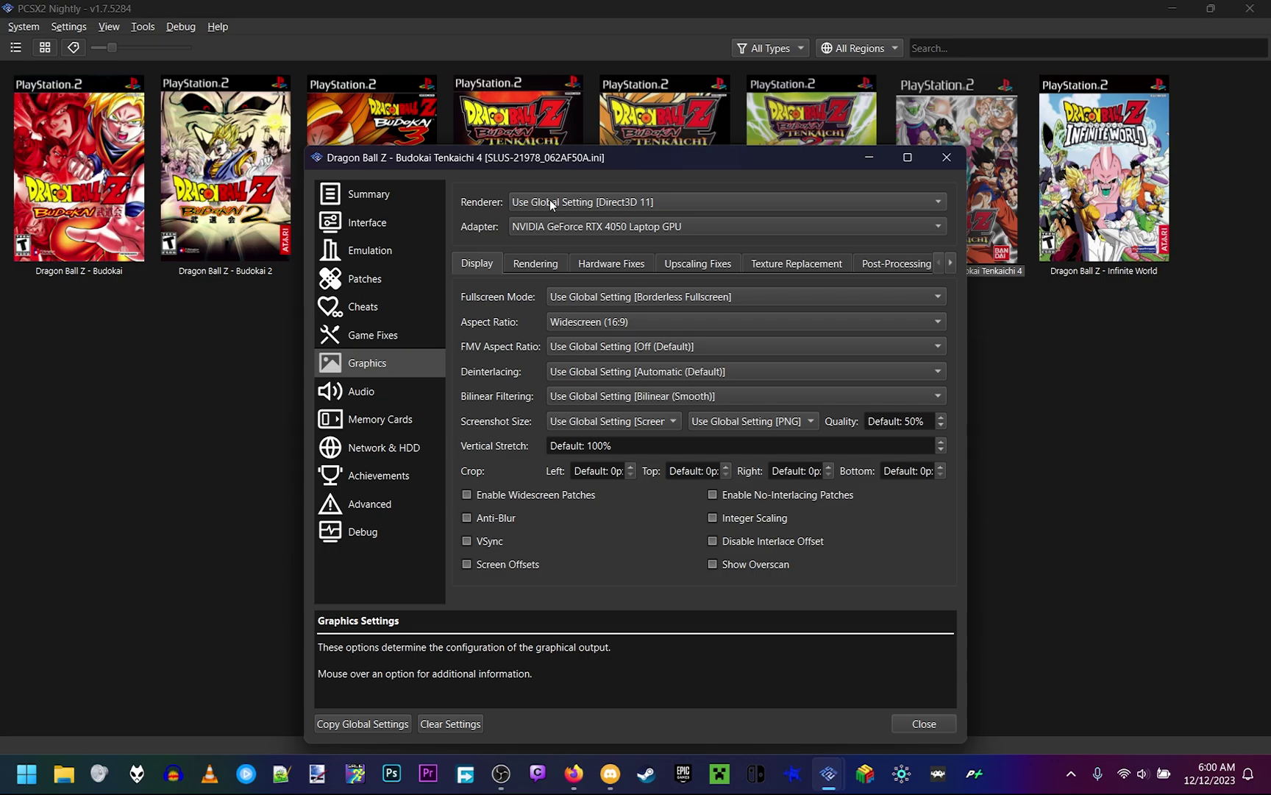
click(542, 224)
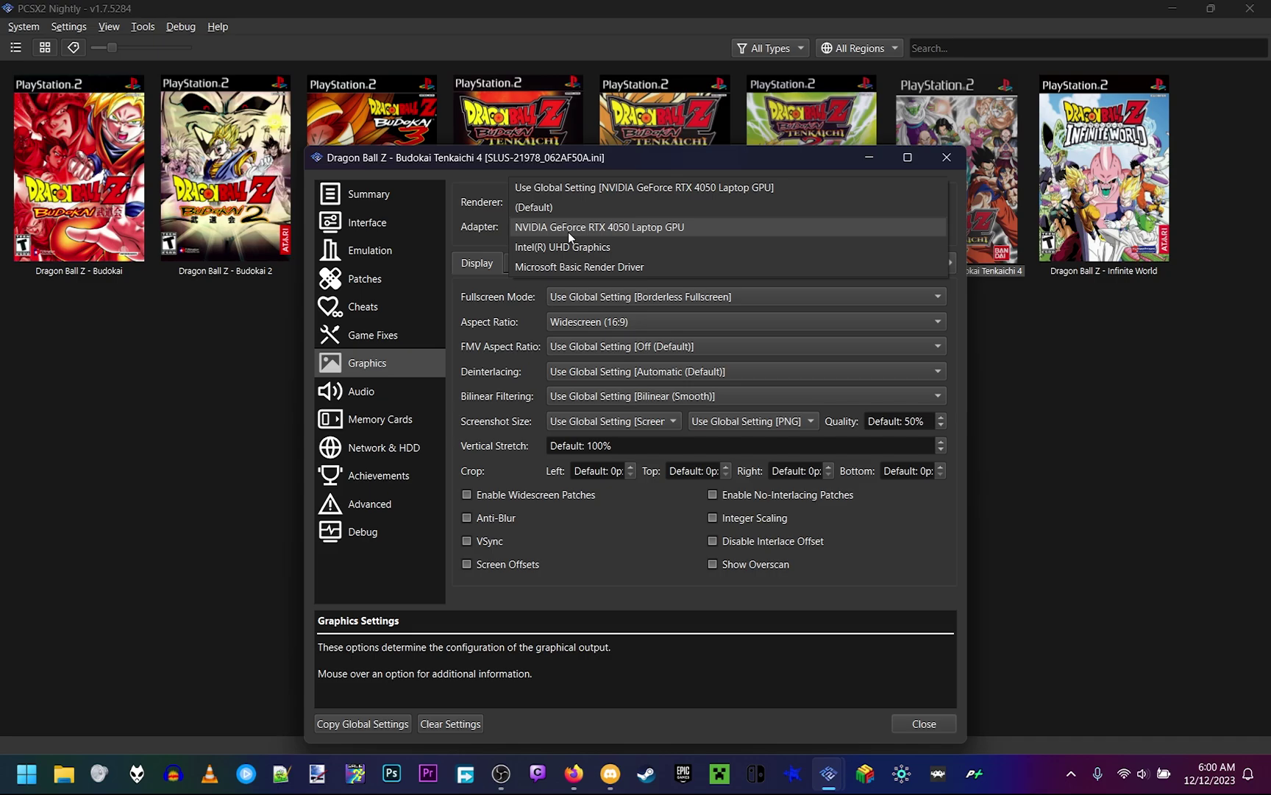
click(568, 232)
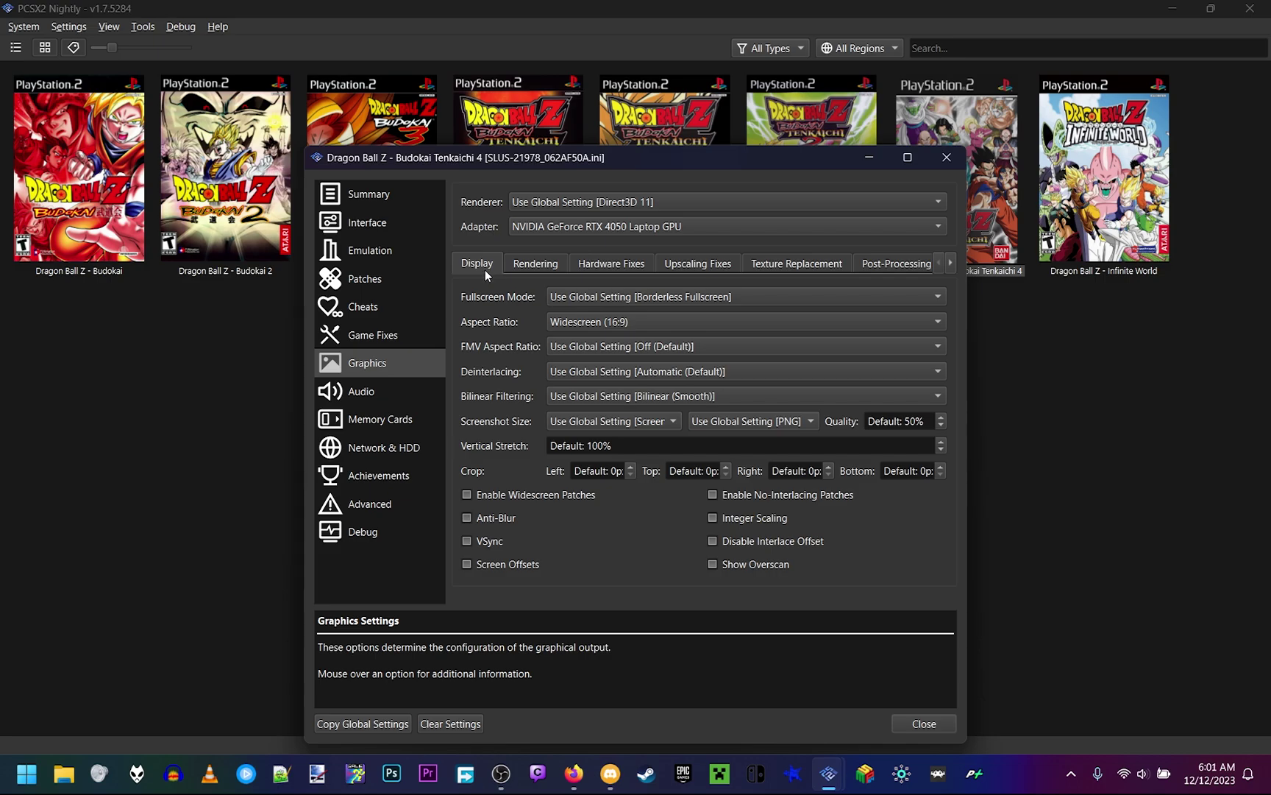
Keep the Widescreen (16:9) aspect ratio and the global deinterlacing and Bilinear (Smooth) filtering in the display settings.
mouse_move(610, 321)
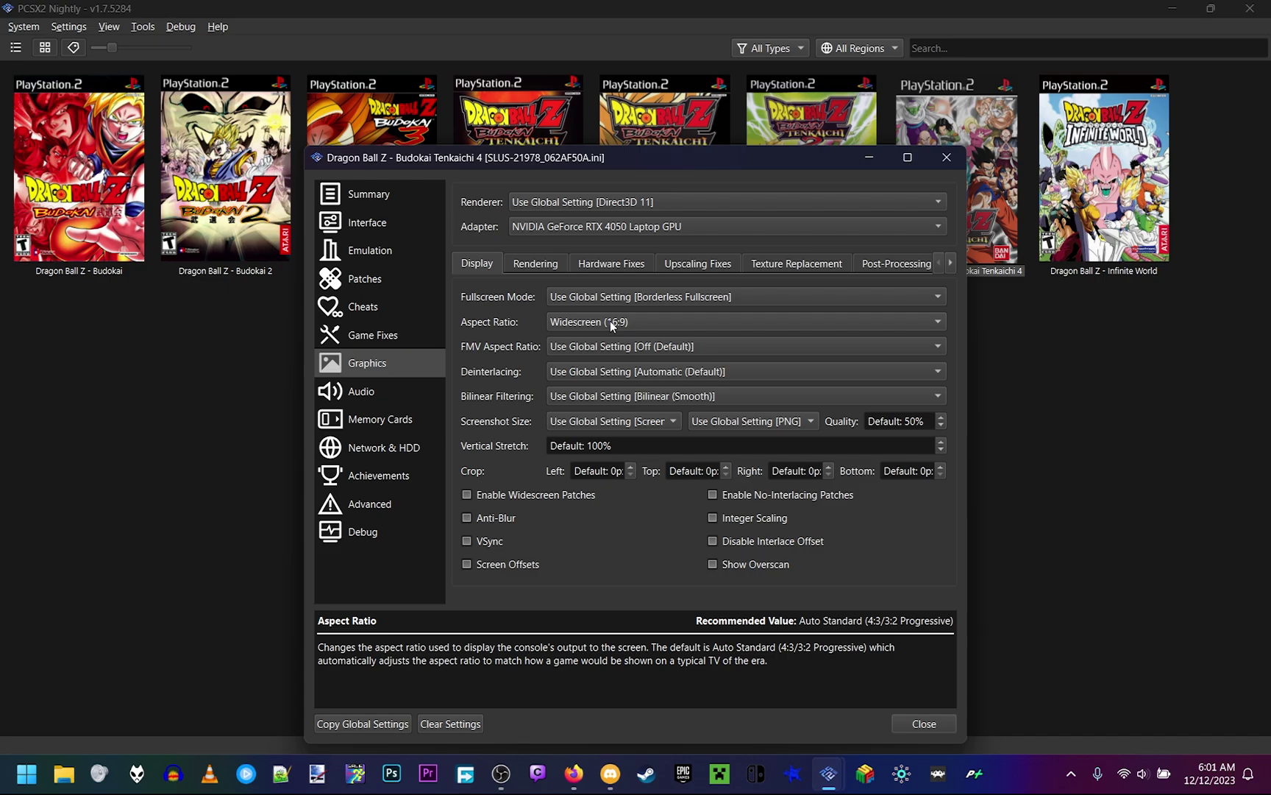
click(610, 321)
click(610, 321)
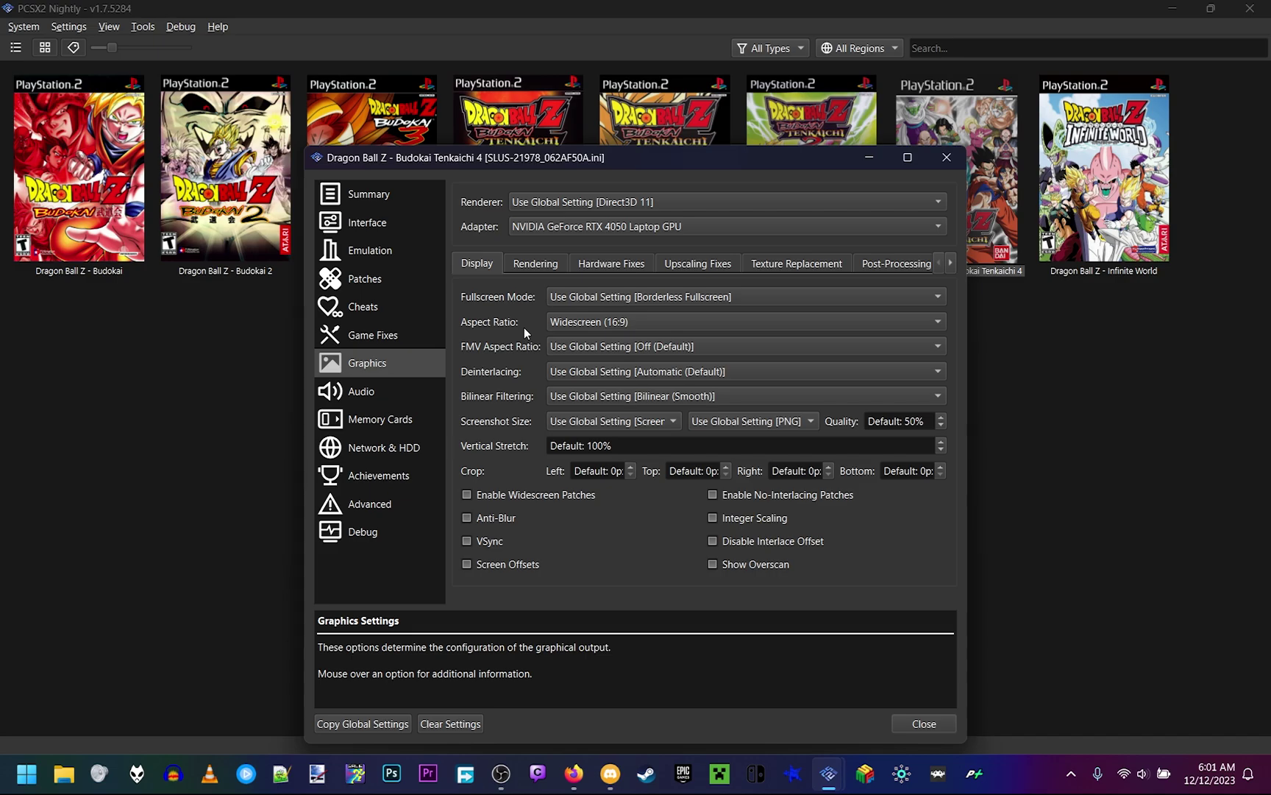
click(581, 378)
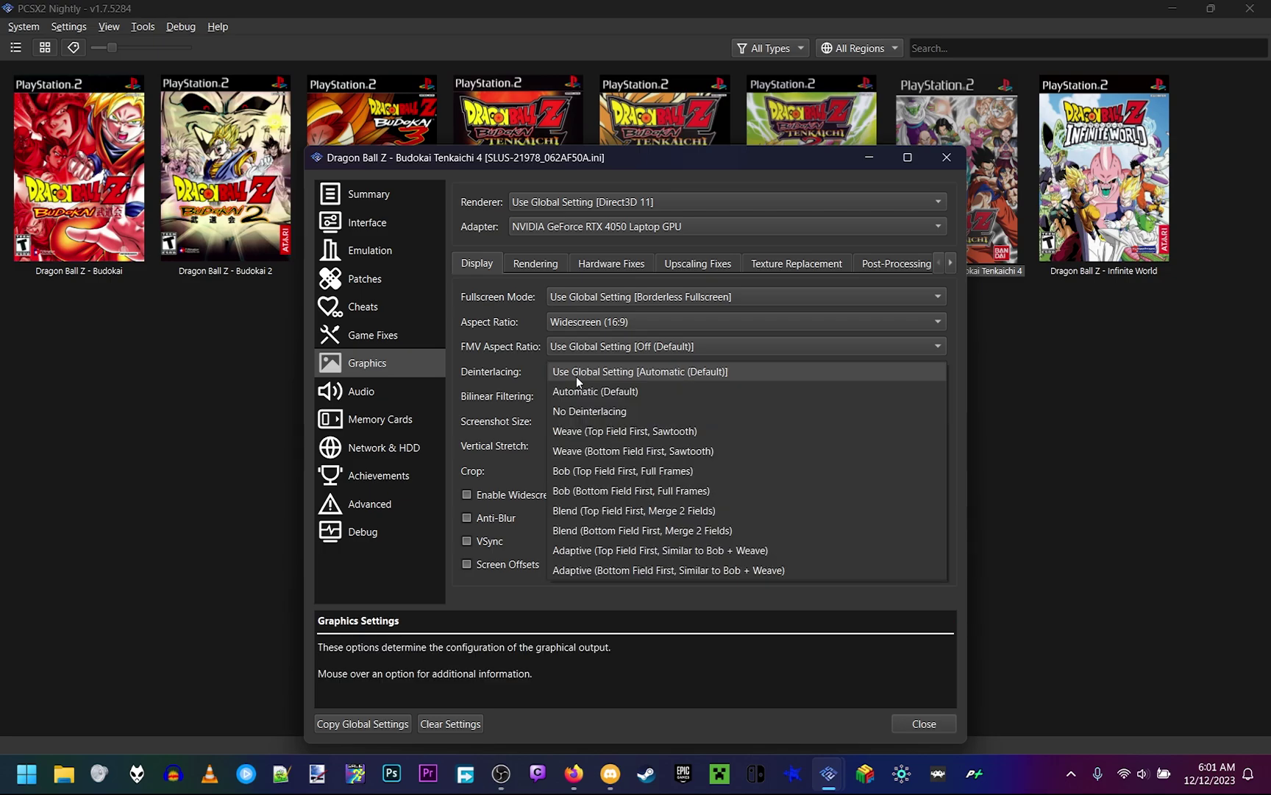
click(529, 383)
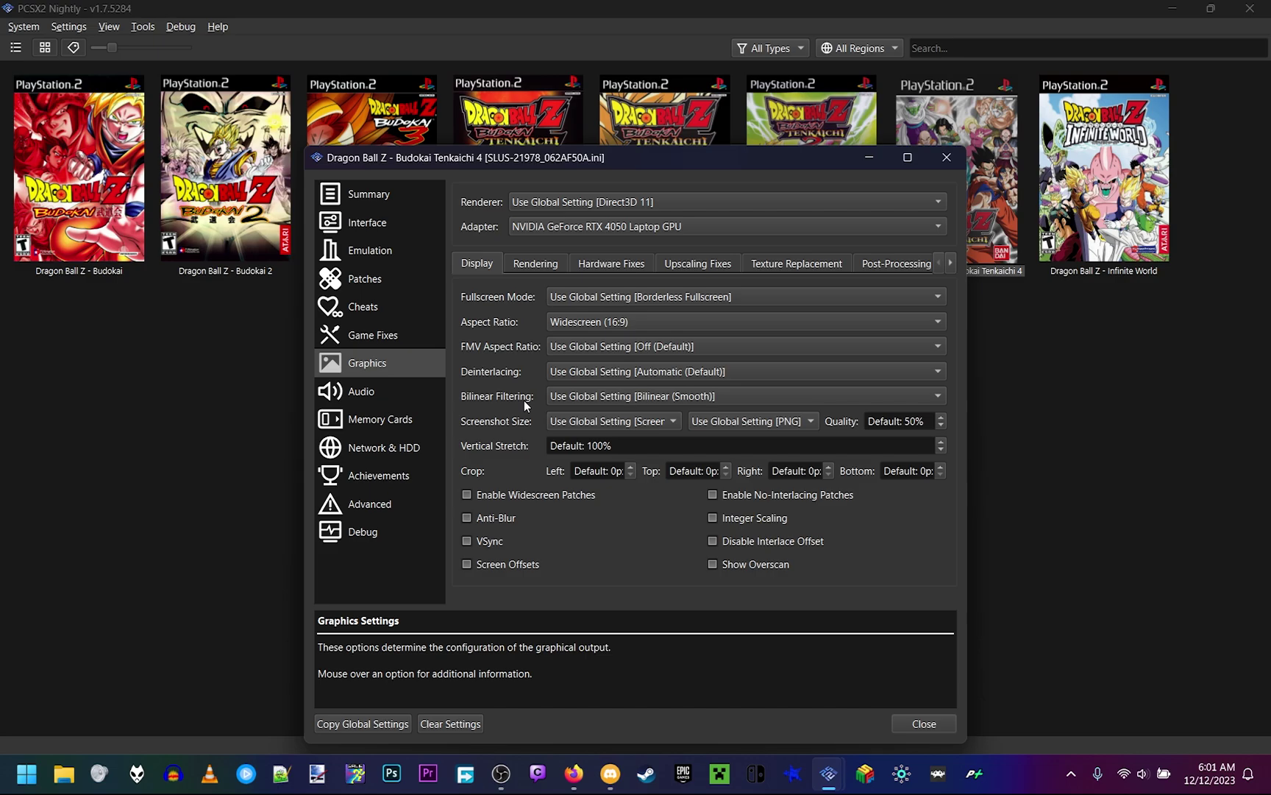
click(563, 401)
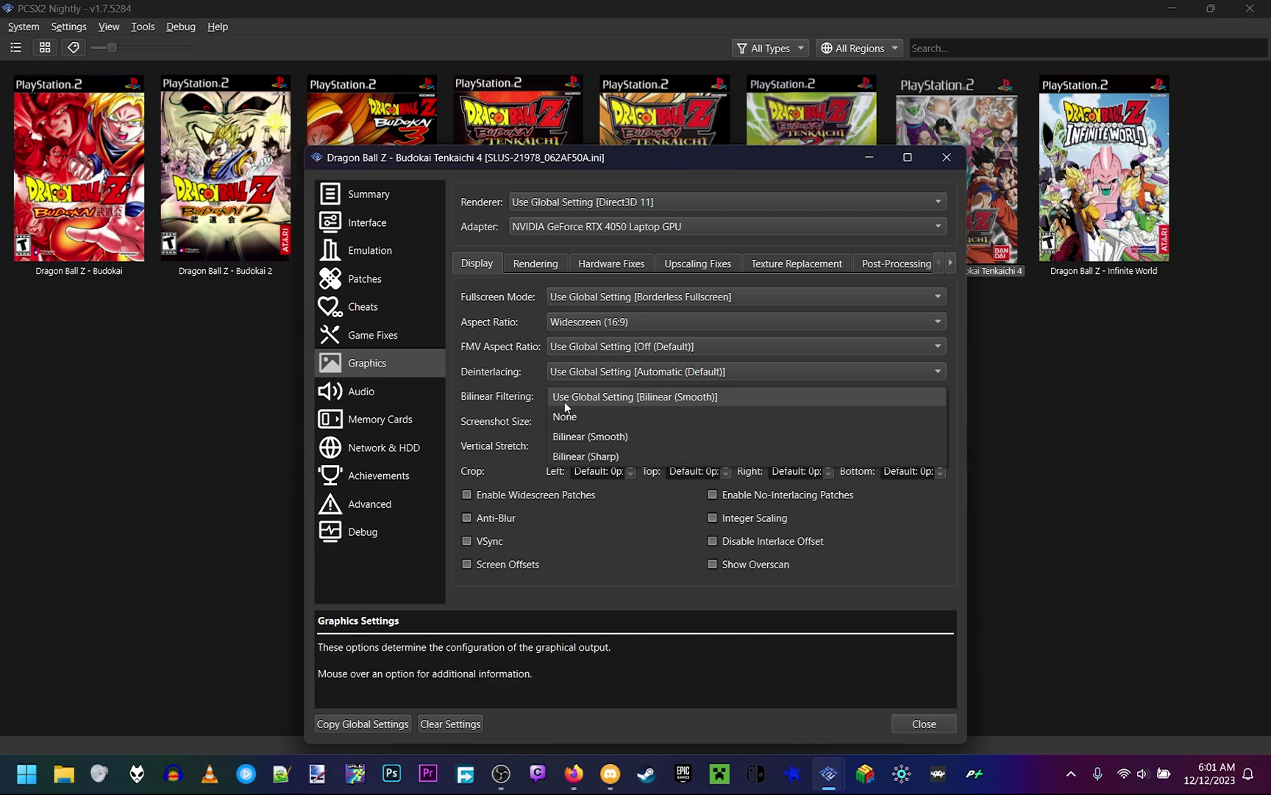
click(565, 401)
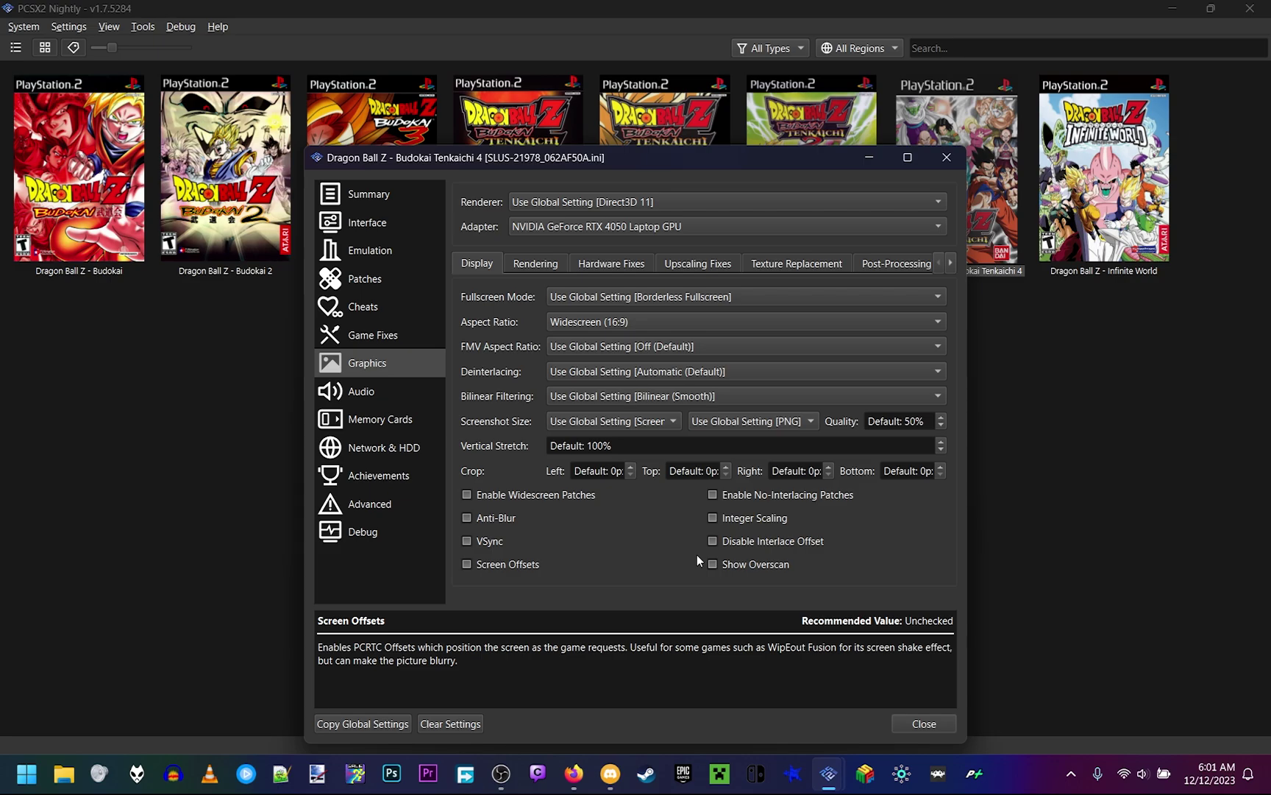
Keep the global rendering settings for internal resolution at 3x Native (~1080p), texture filtering at Bilinear (PS2) and anisotropic filtering at 16x.
click(537, 264)
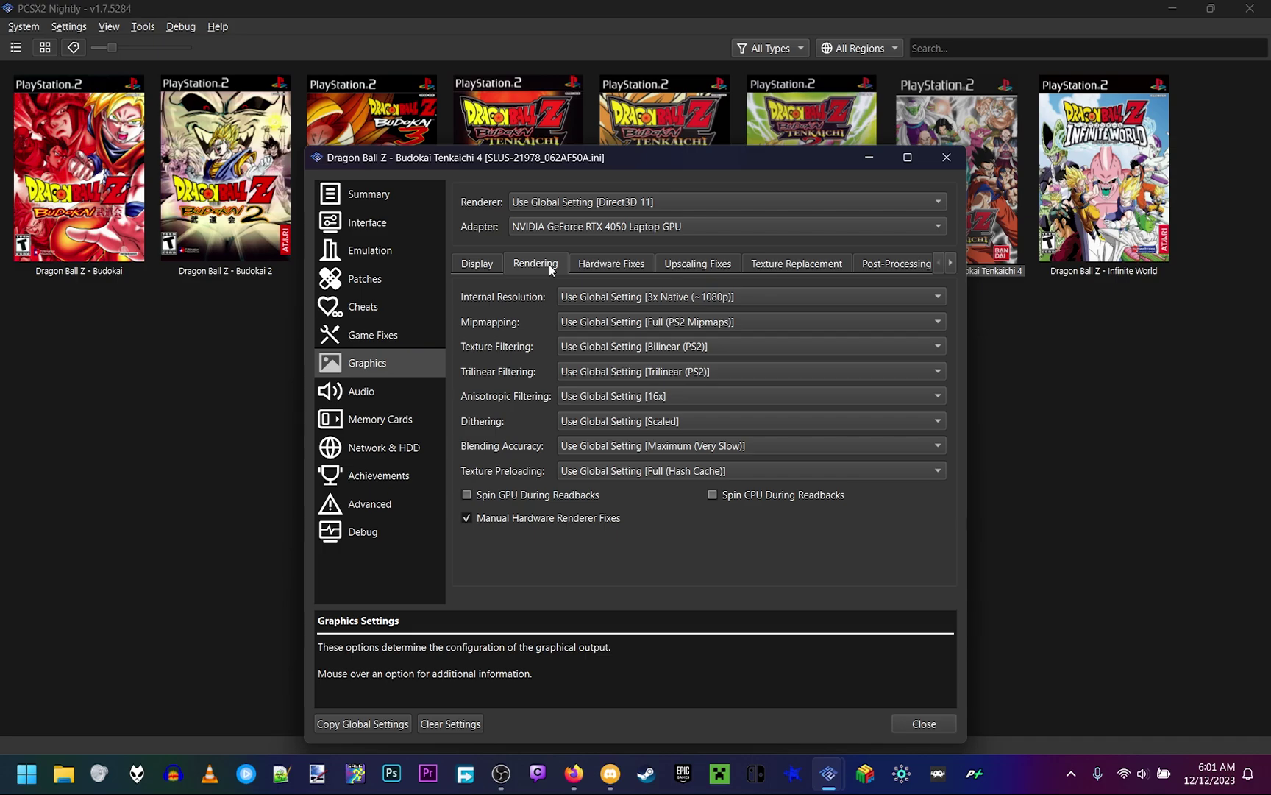
click(595, 296)
click(597, 297)
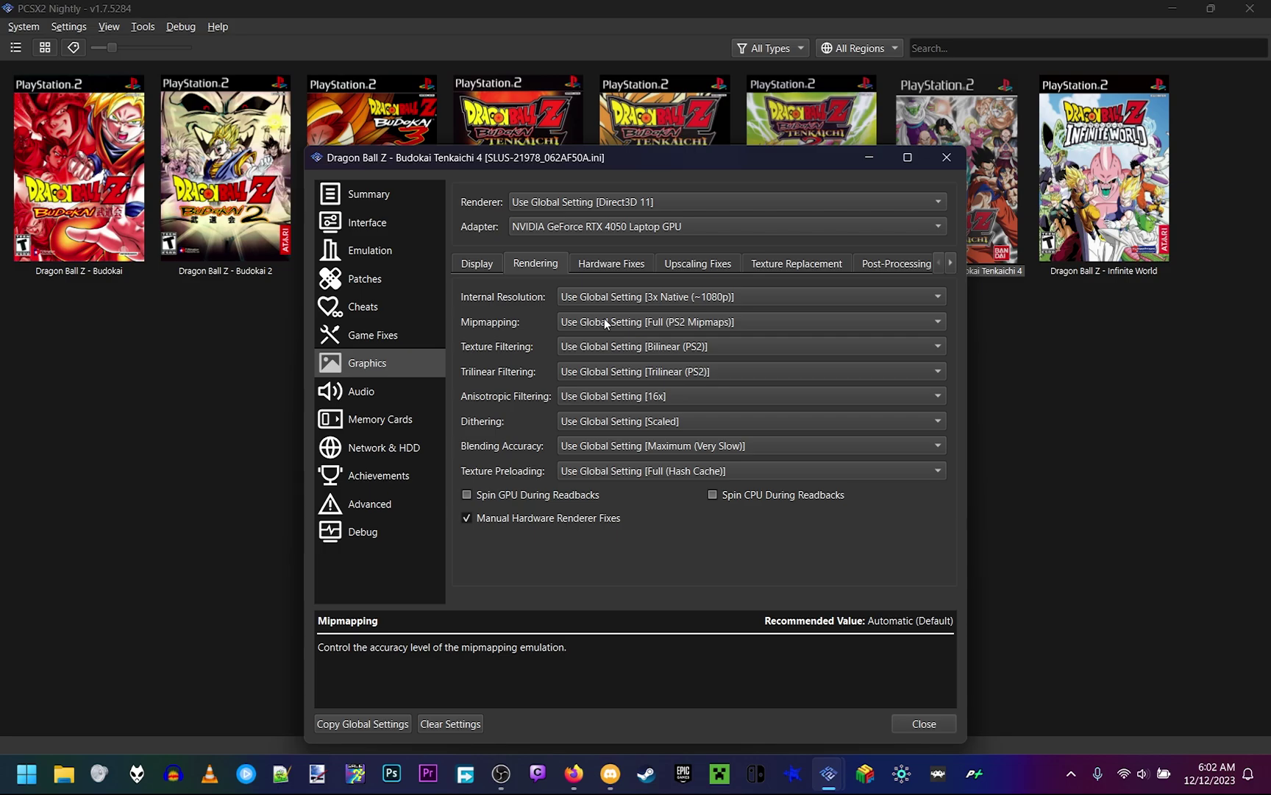
click(695, 347)
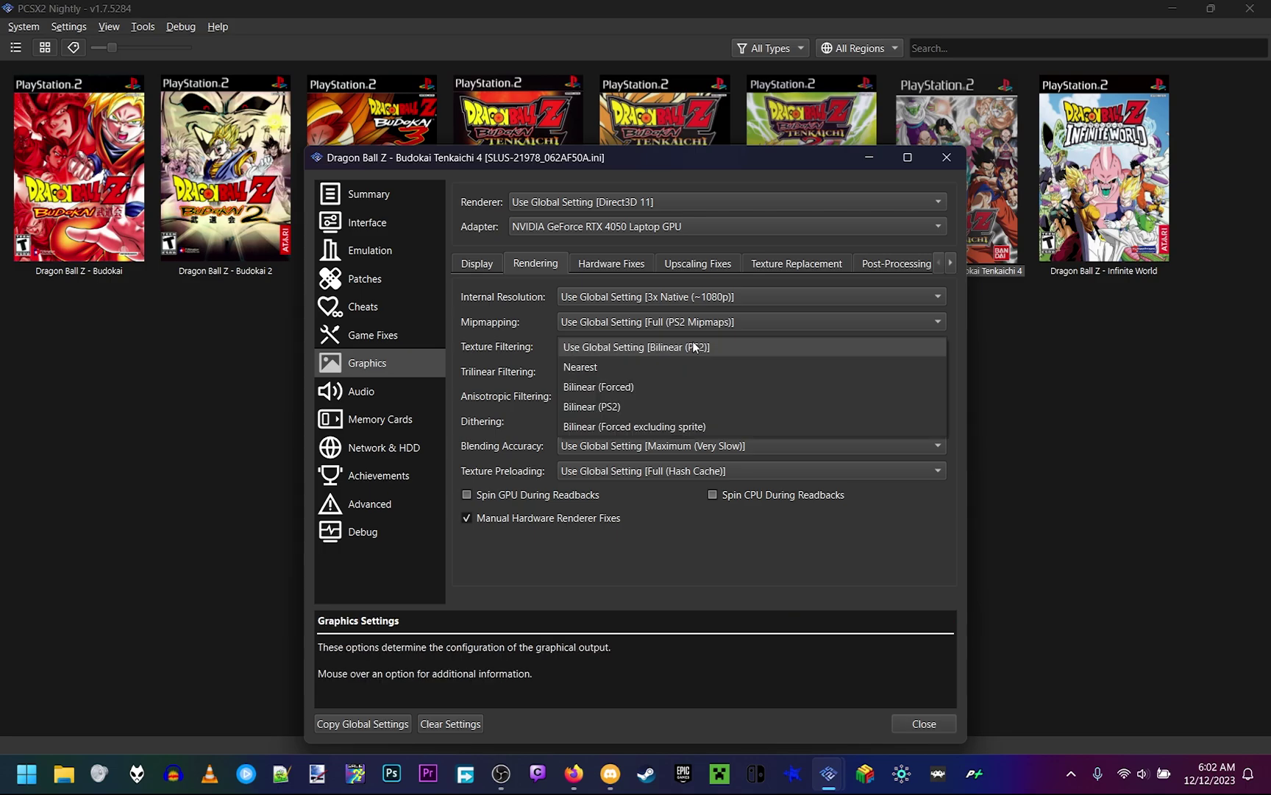
click(695, 348)
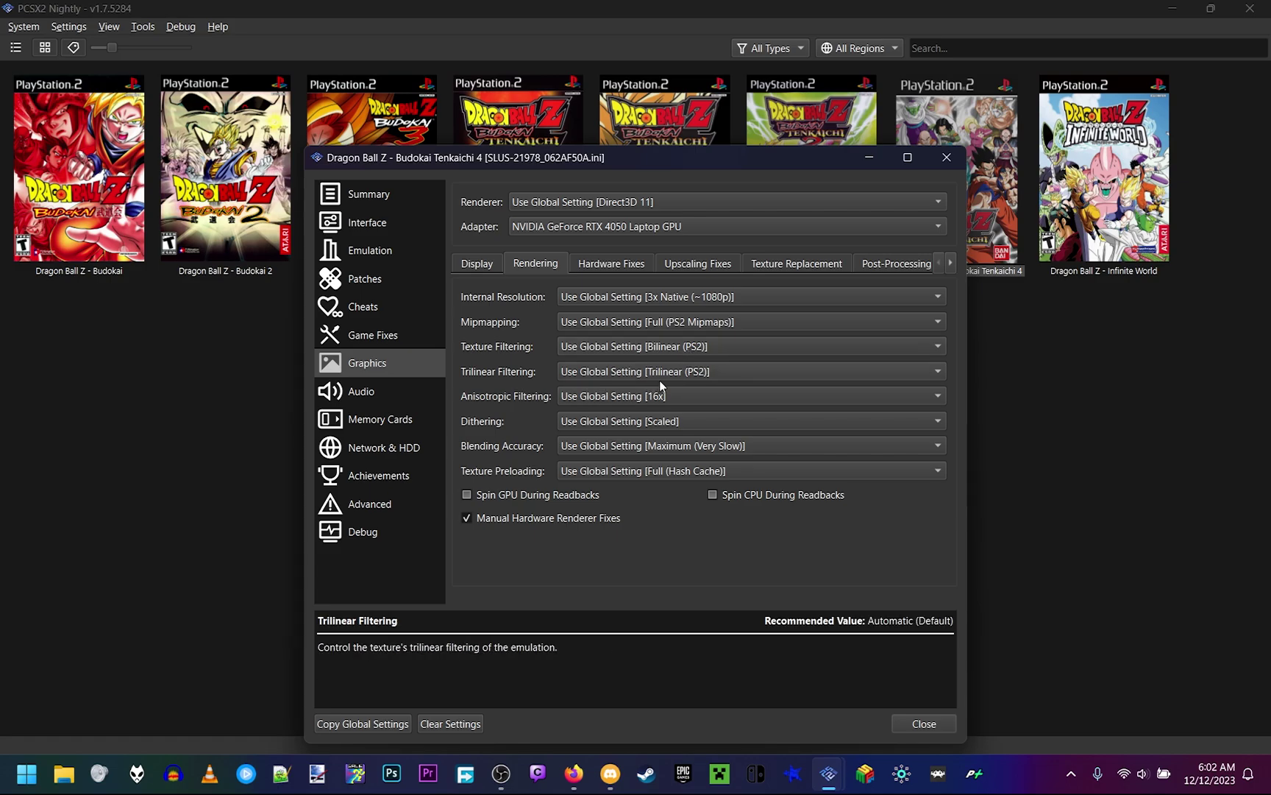
click(619, 401)
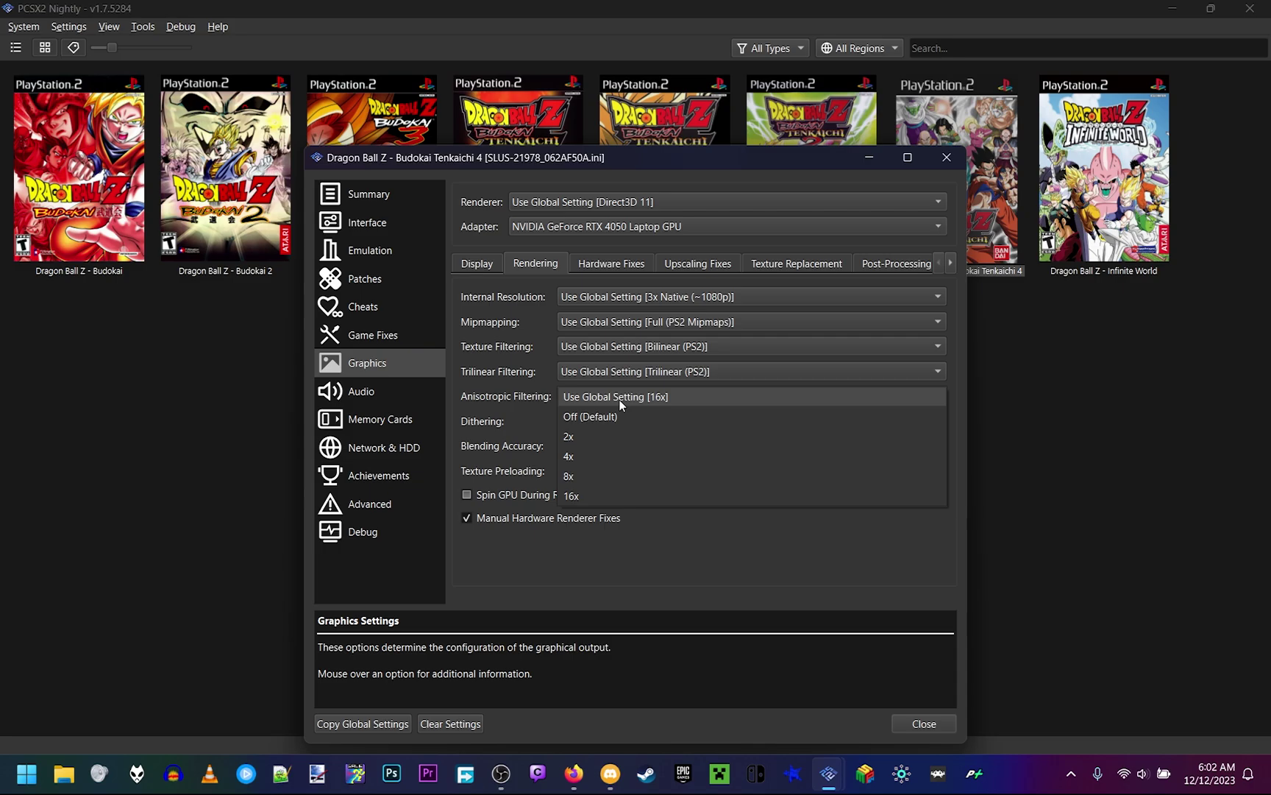
click(619, 401)
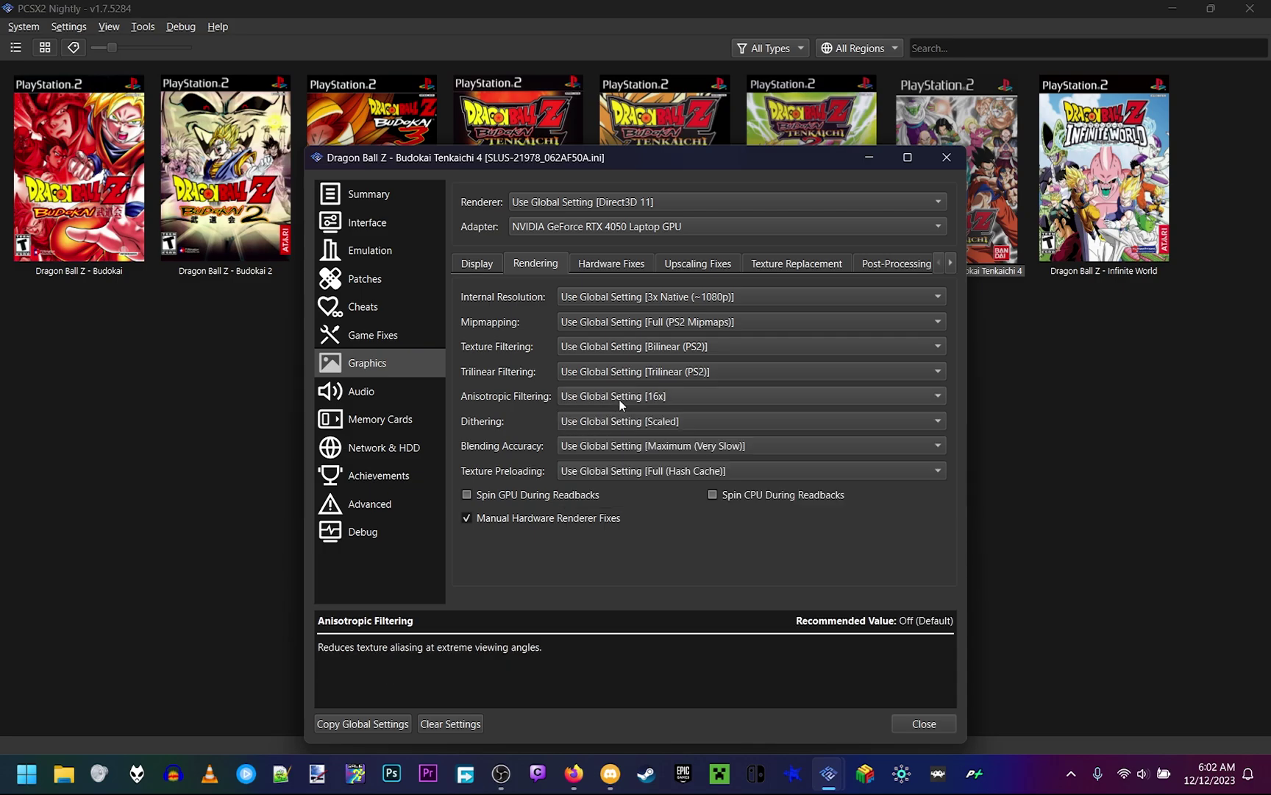
Review the options for dithering, blending accuracy and texture preloading without changing them.
click(614, 422)
click(535, 417)
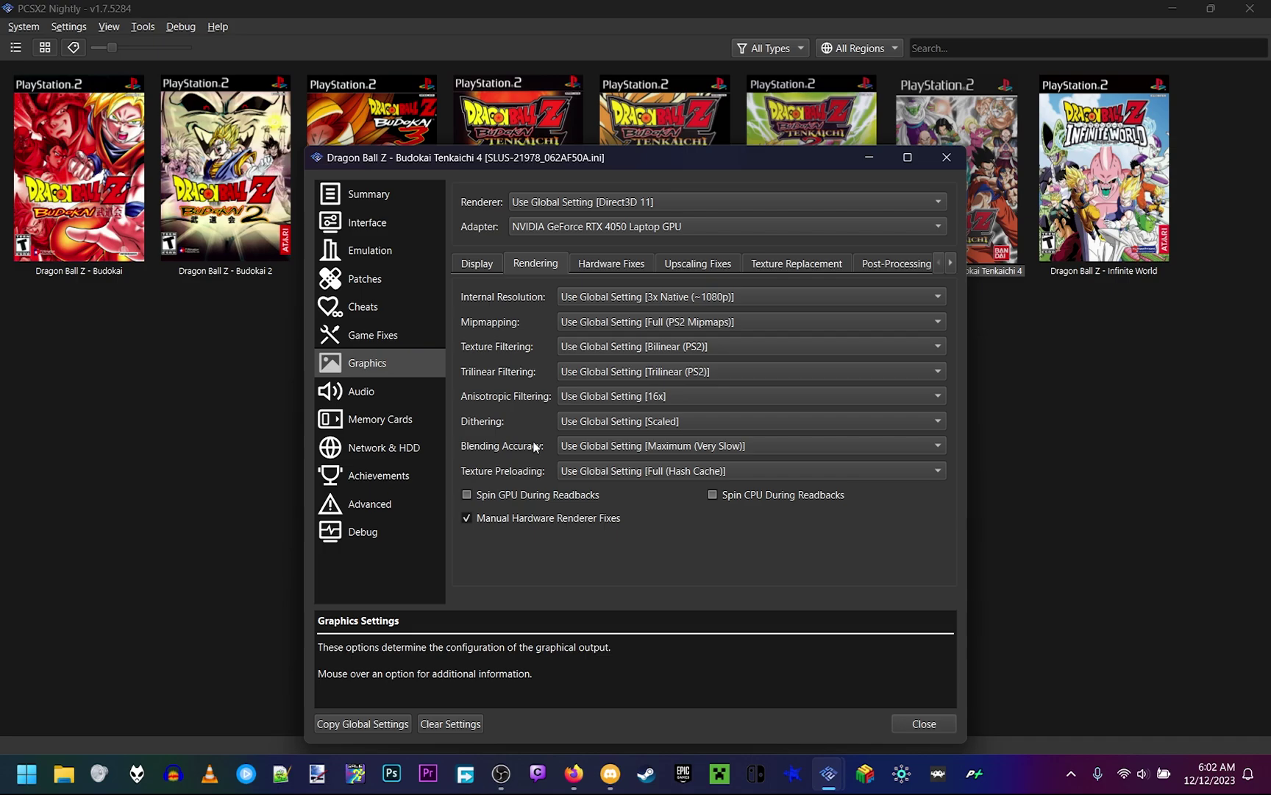
click(576, 453)
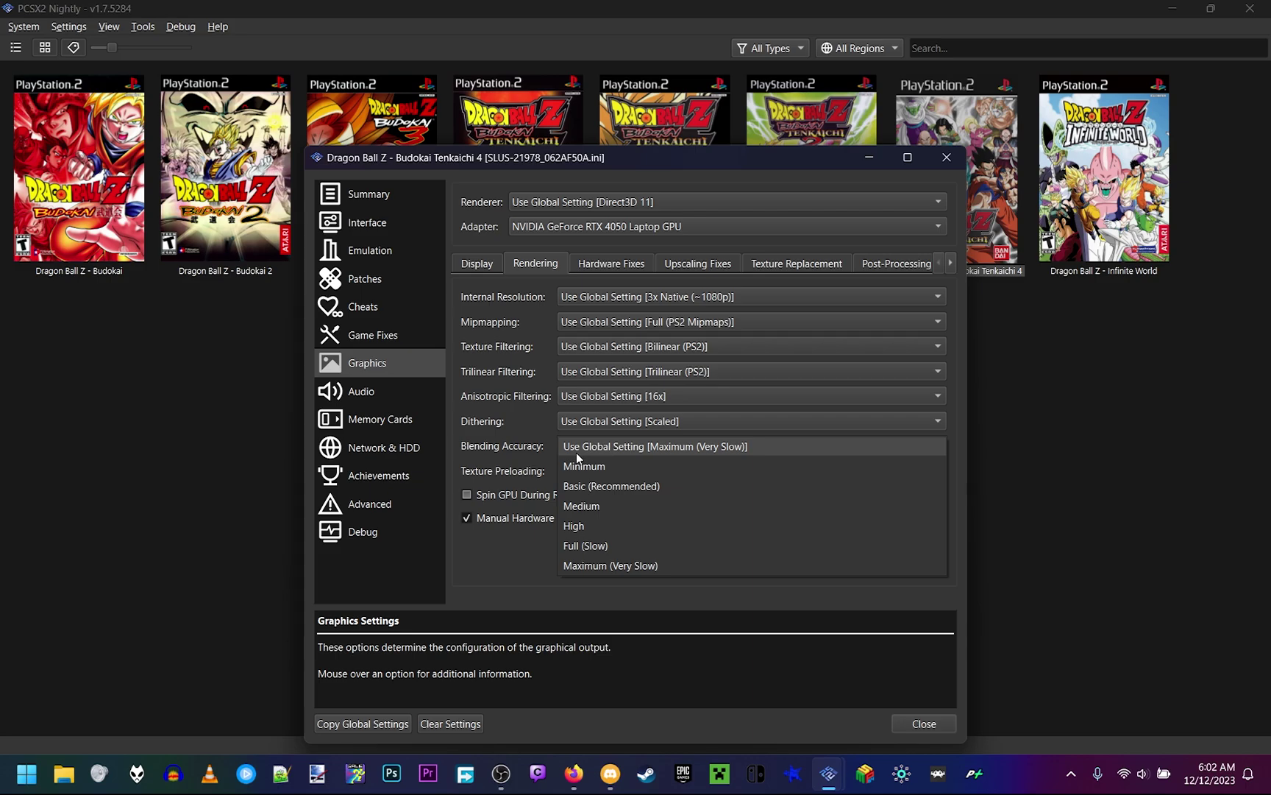
click(521, 425)
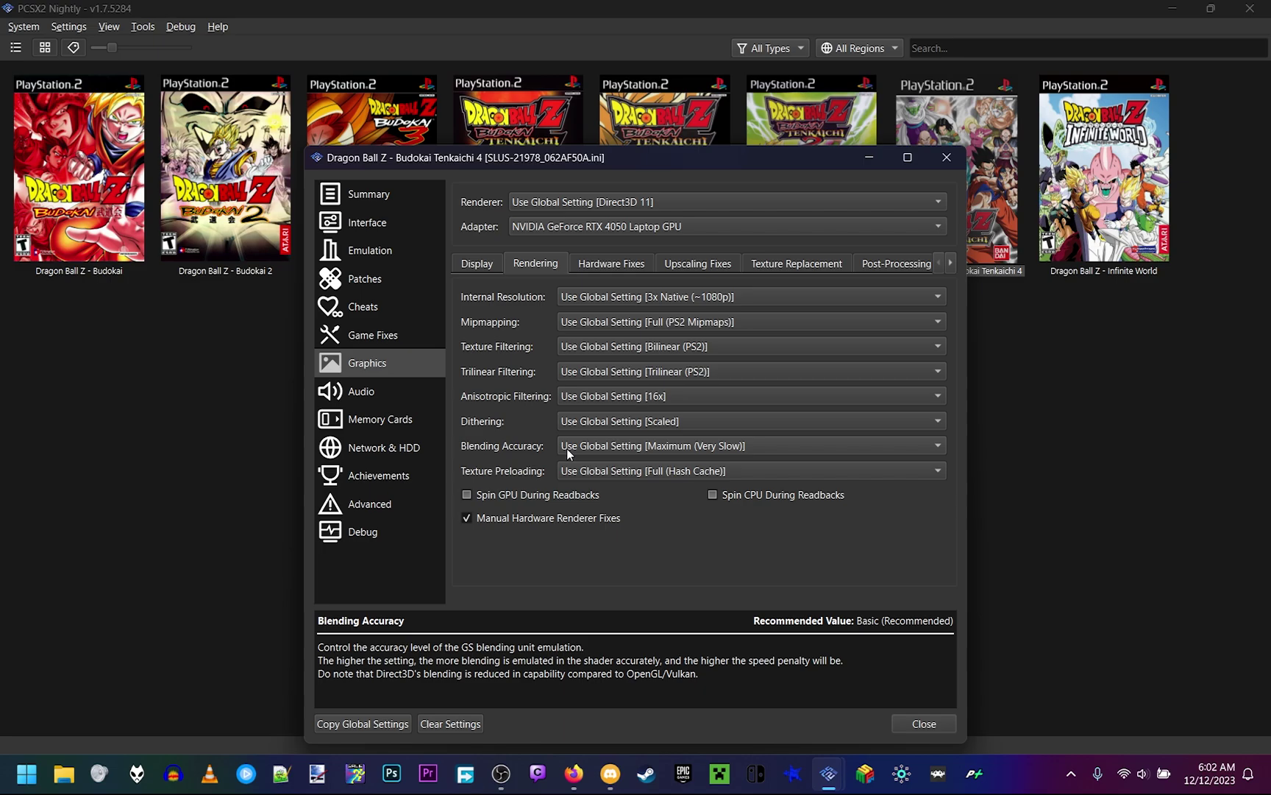
click(567, 449)
click(511, 438)
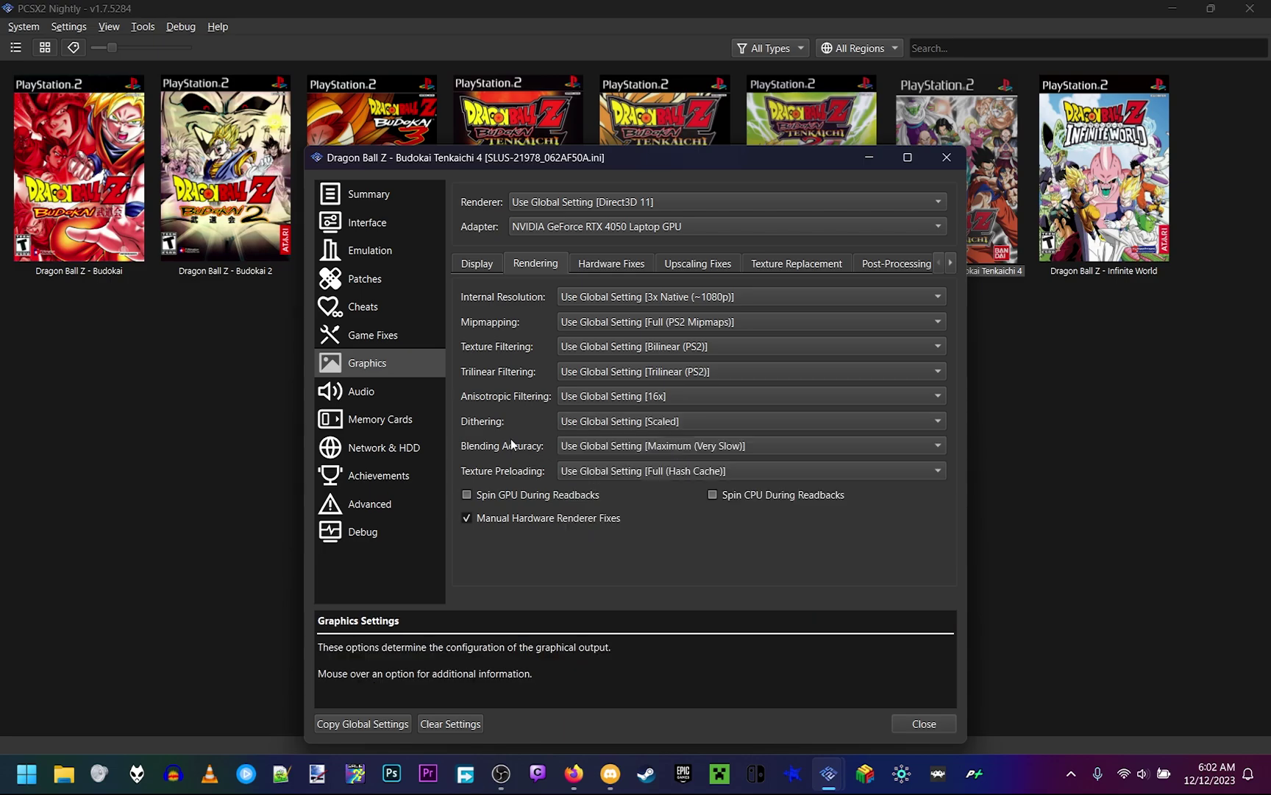
click(625, 471)
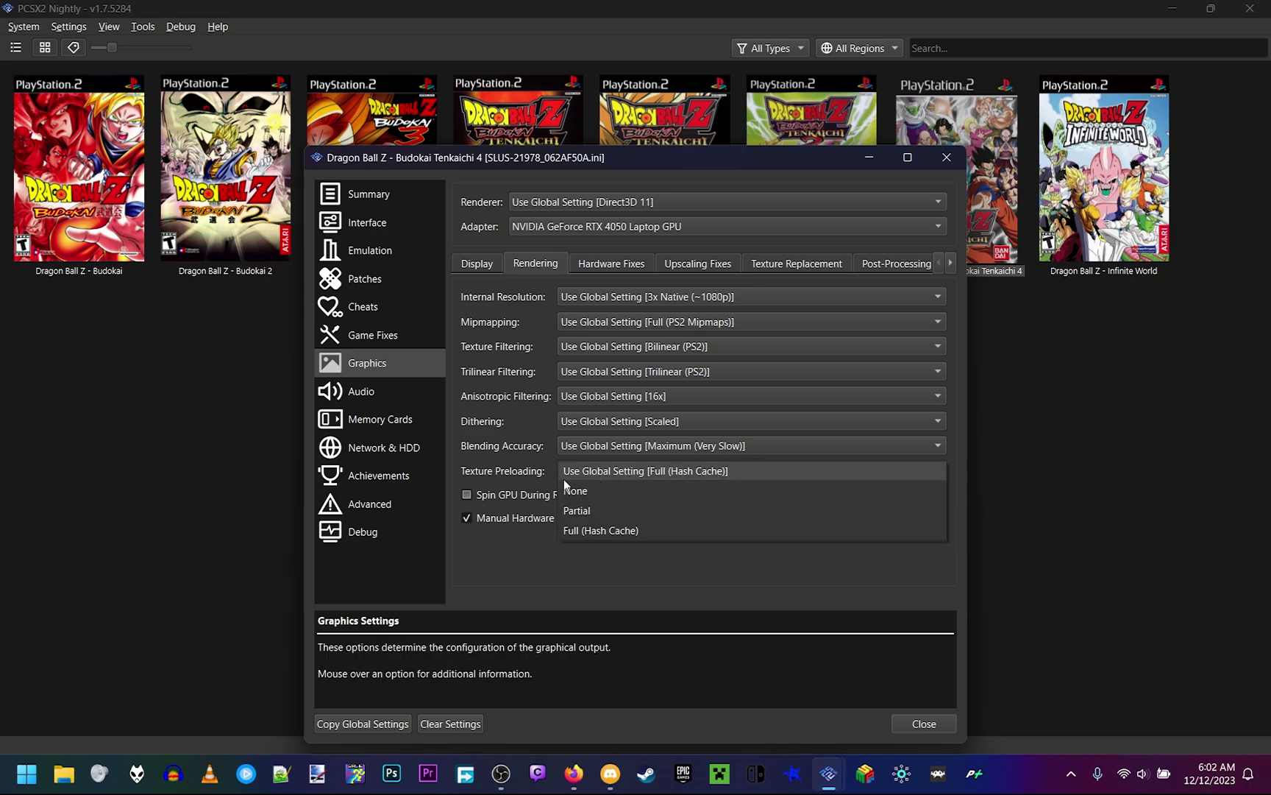
click(495, 471)
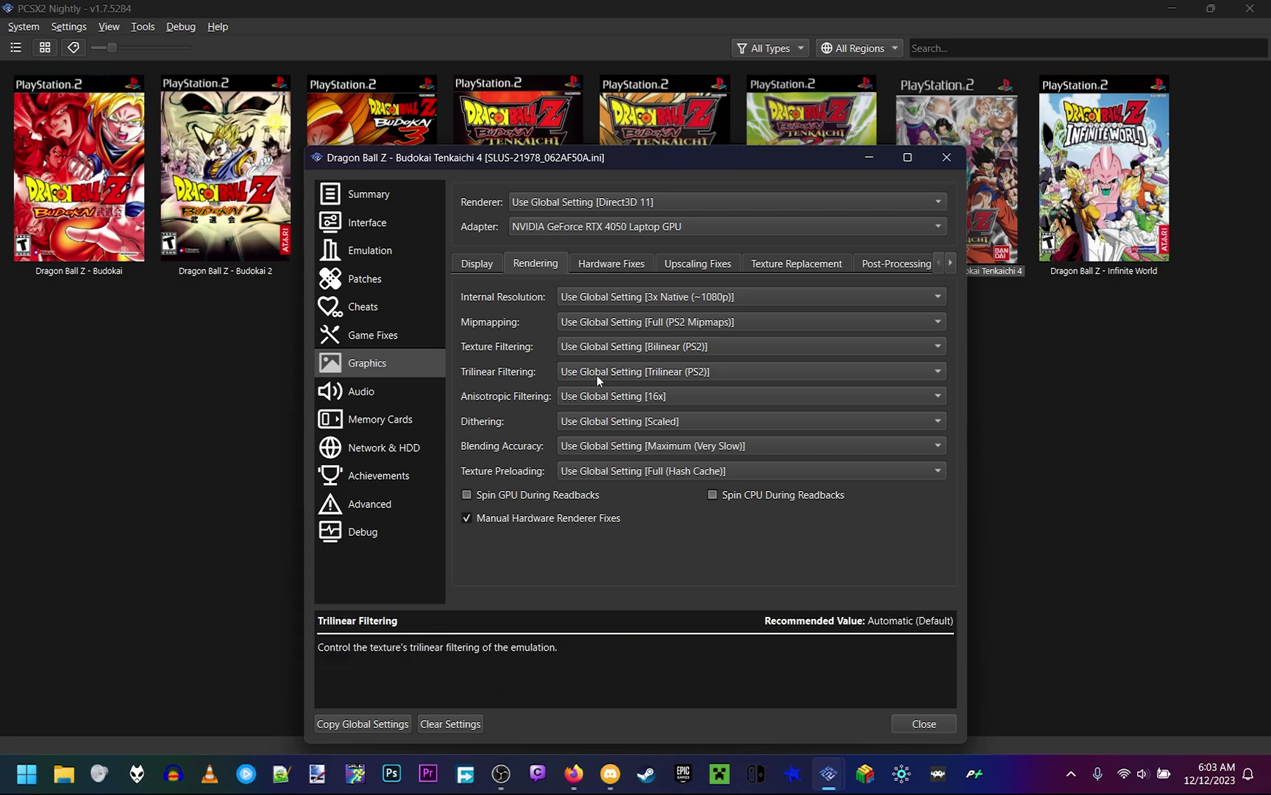
Choose 1 (Normal) for Software CLUT Render in the hardware fixes and inspect the X and Y texture offsets in the upscaling fixes.
click(612, 266)
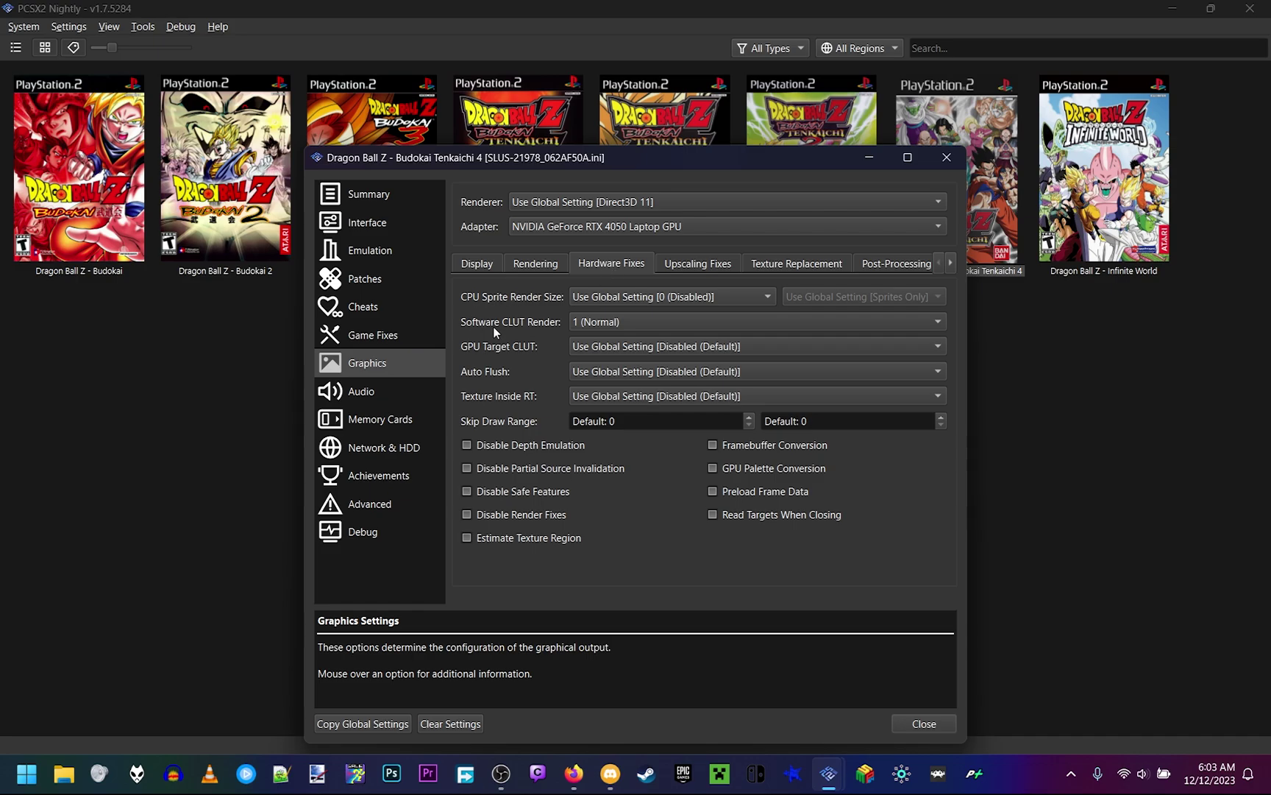
click(583, 326)
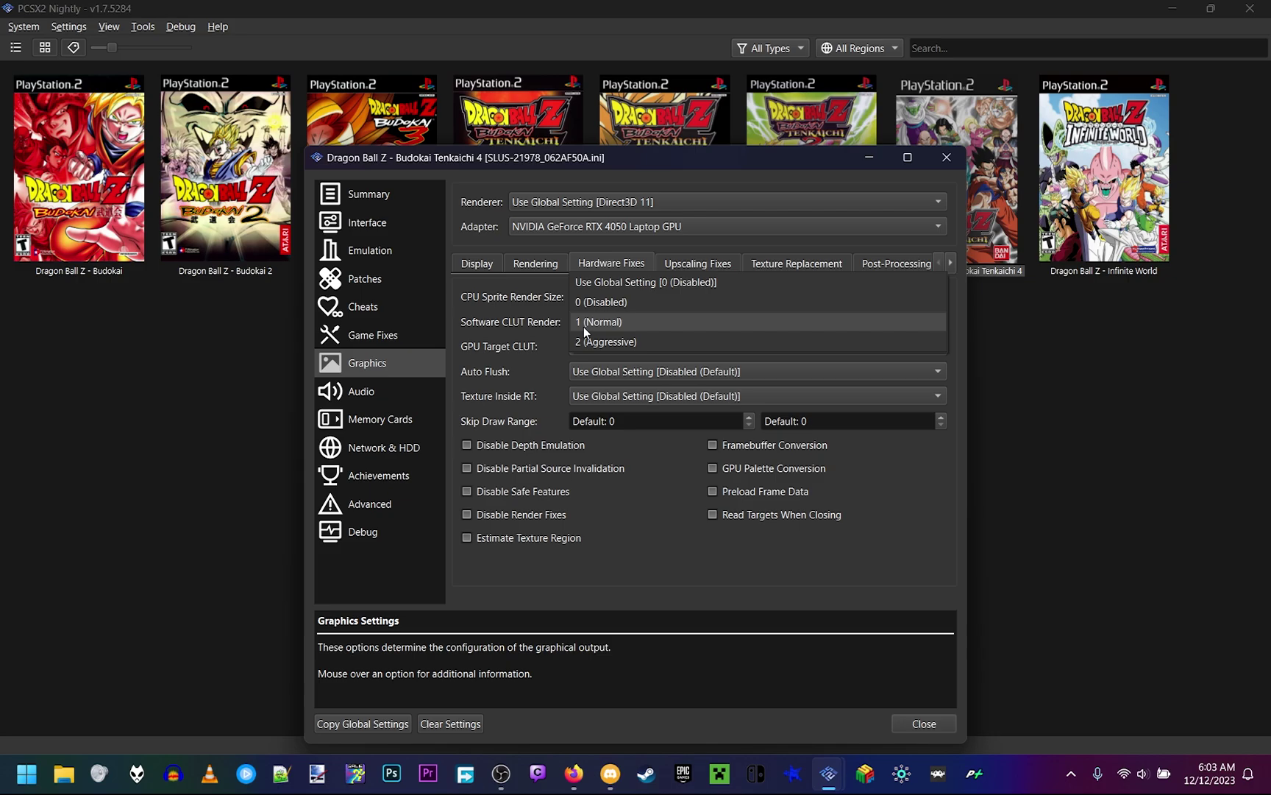
click(585, 324)
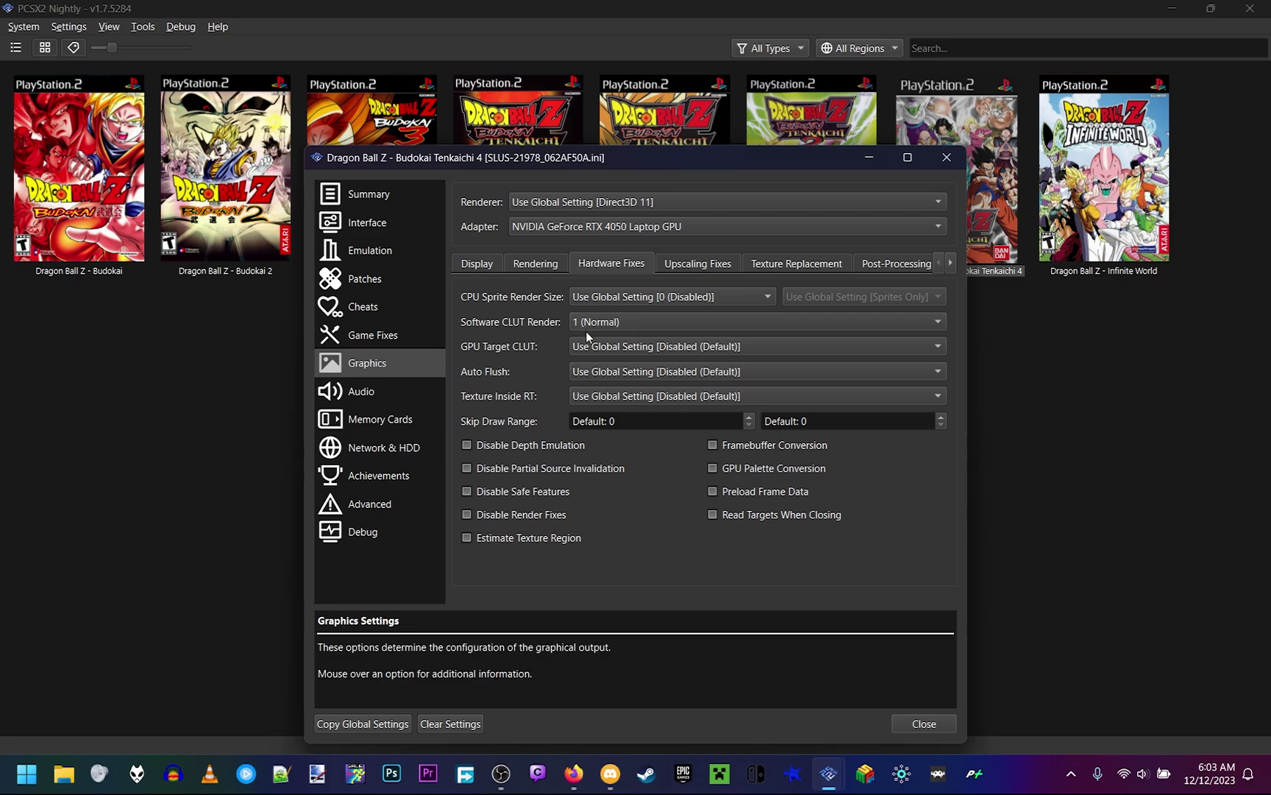
click(710, 262)
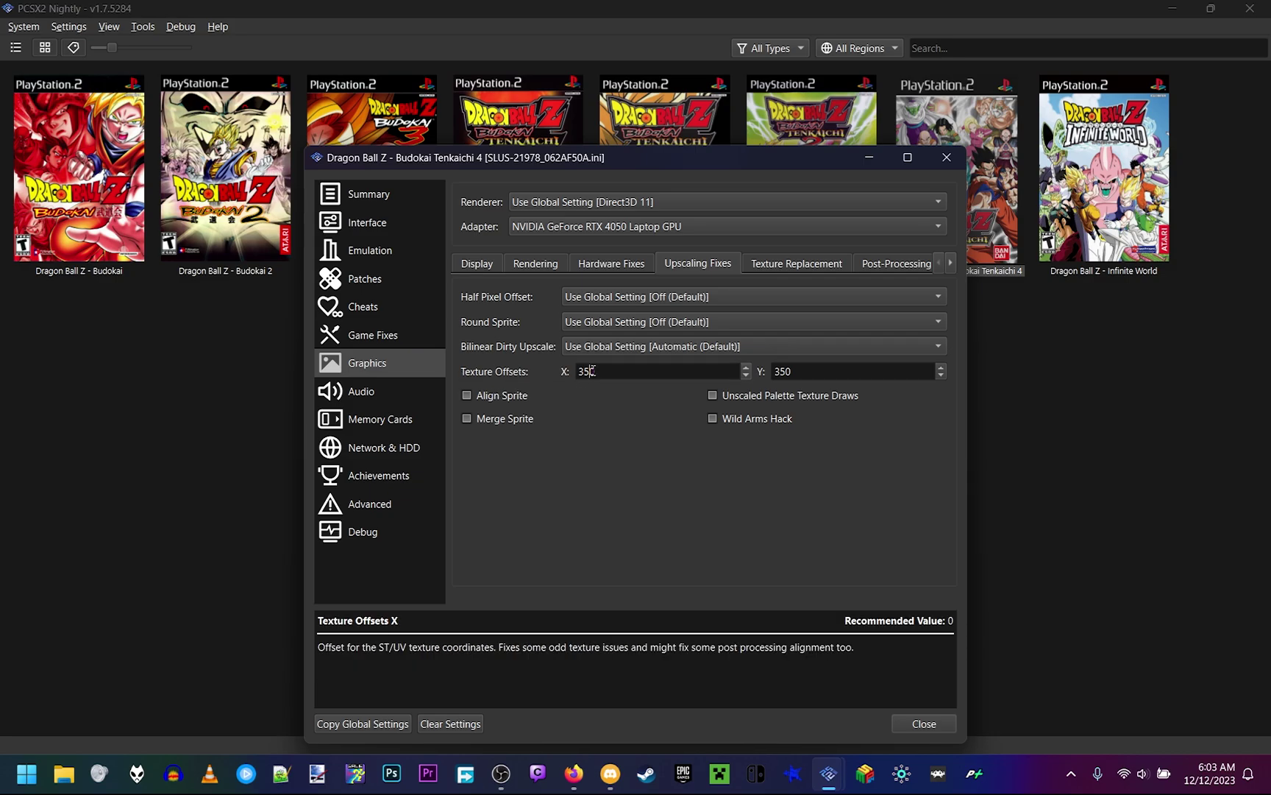
click(801, 370)
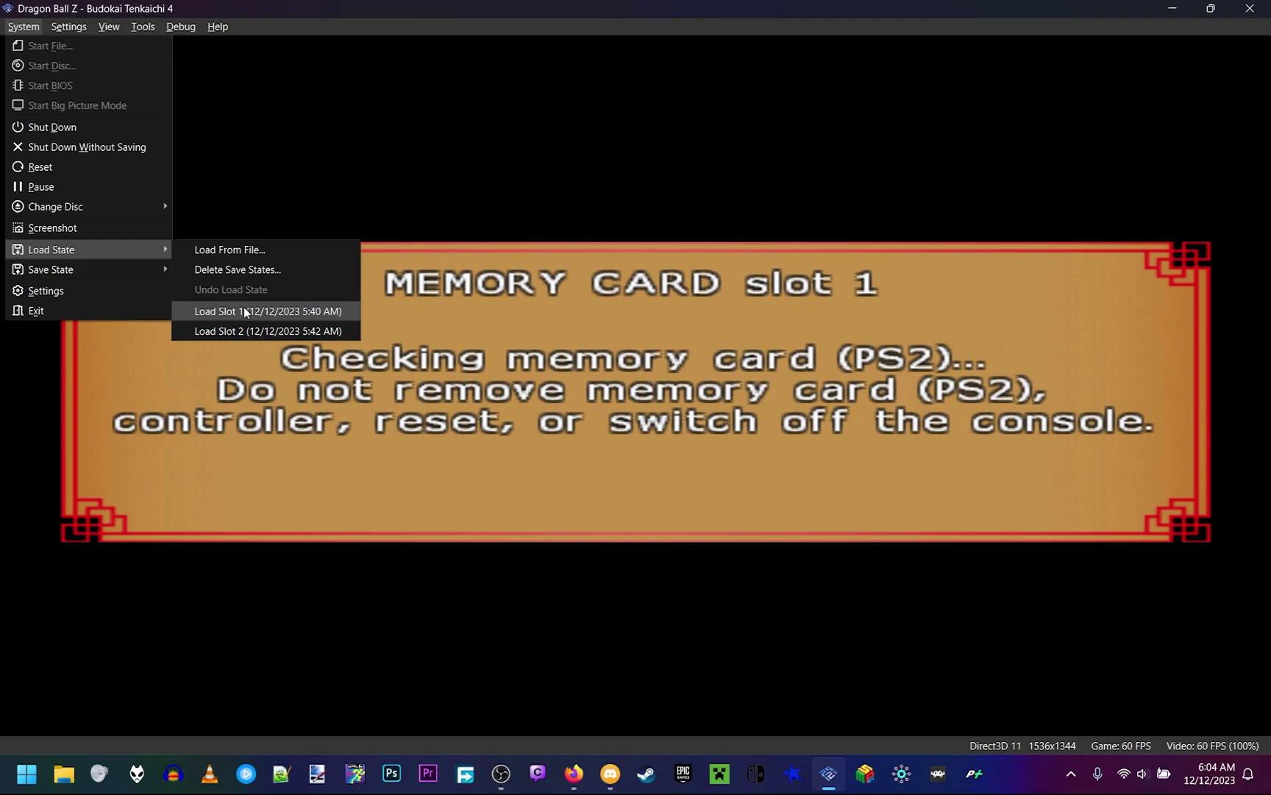
Load the save state in slot 1 of the running game, followed by the one in slot 2.
click(248, 318)
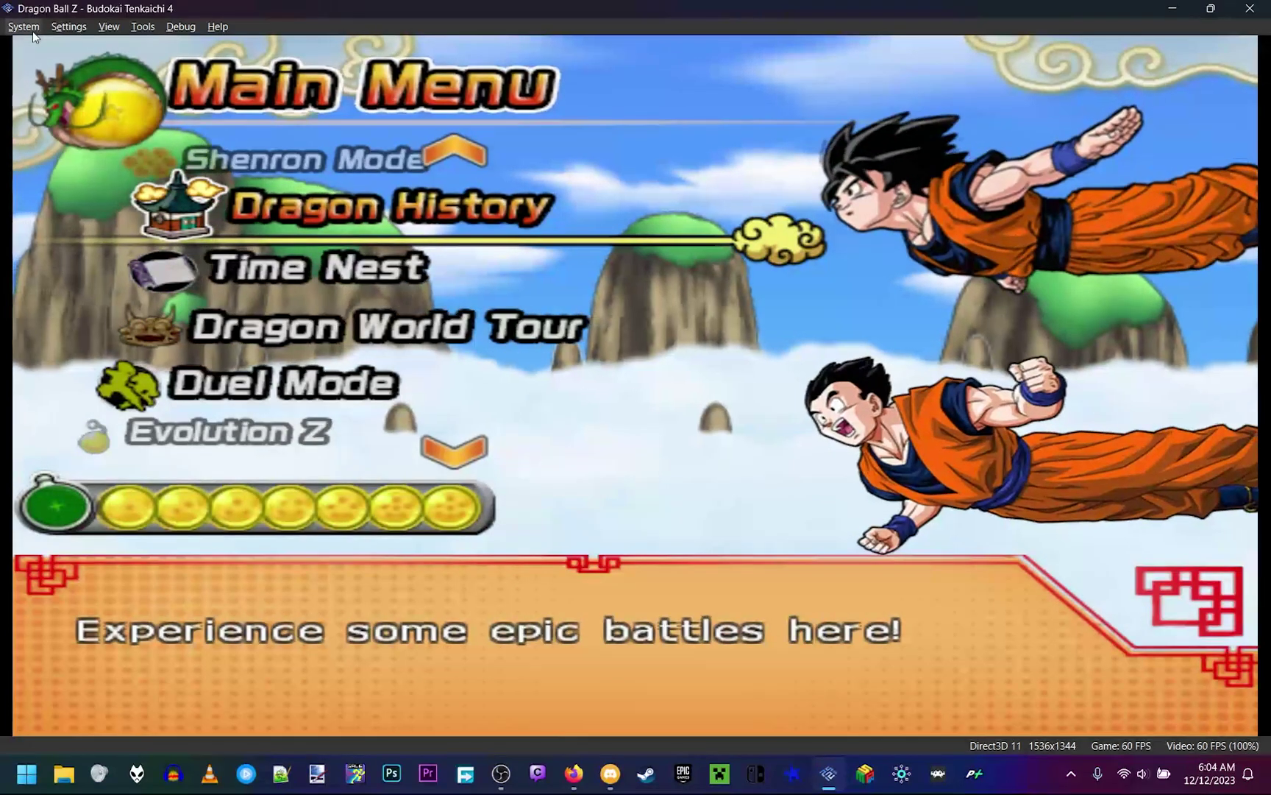
click(33, 31)
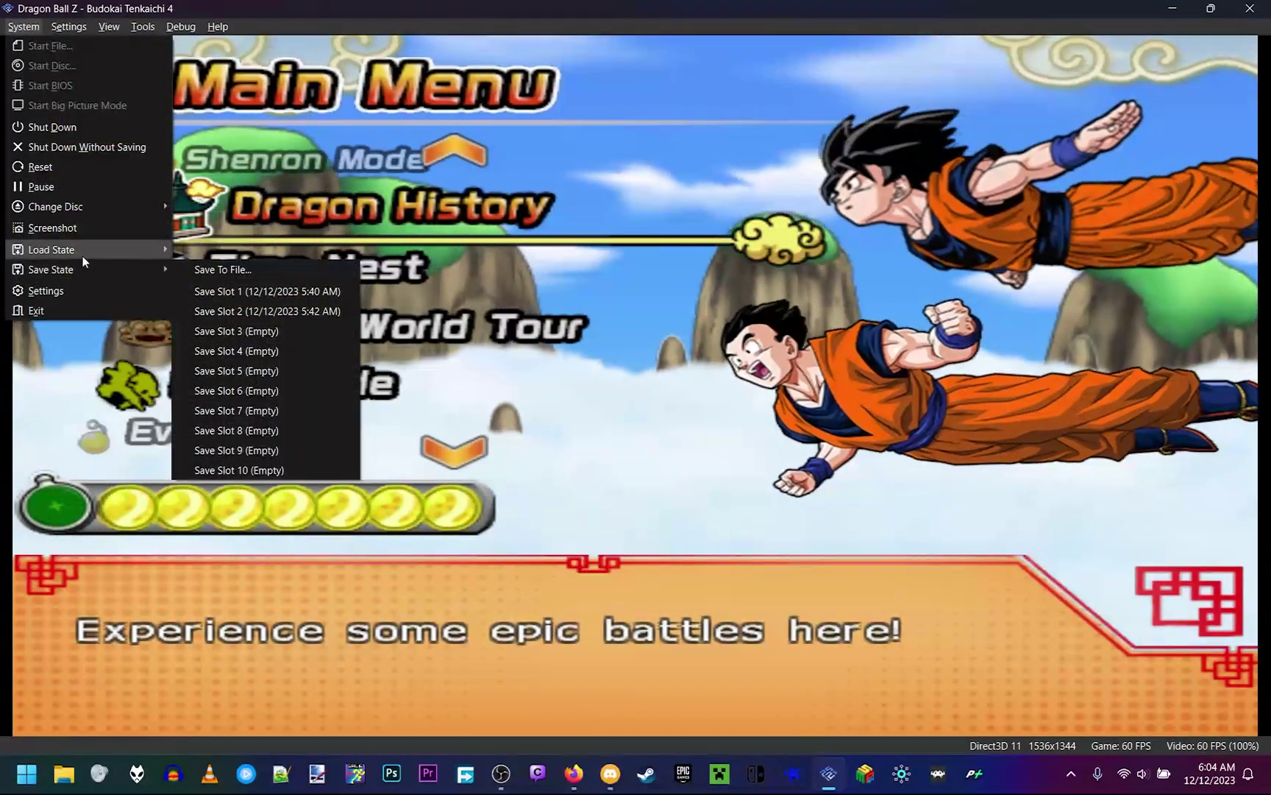
mouse_move(83, 255)
click(219, 326)
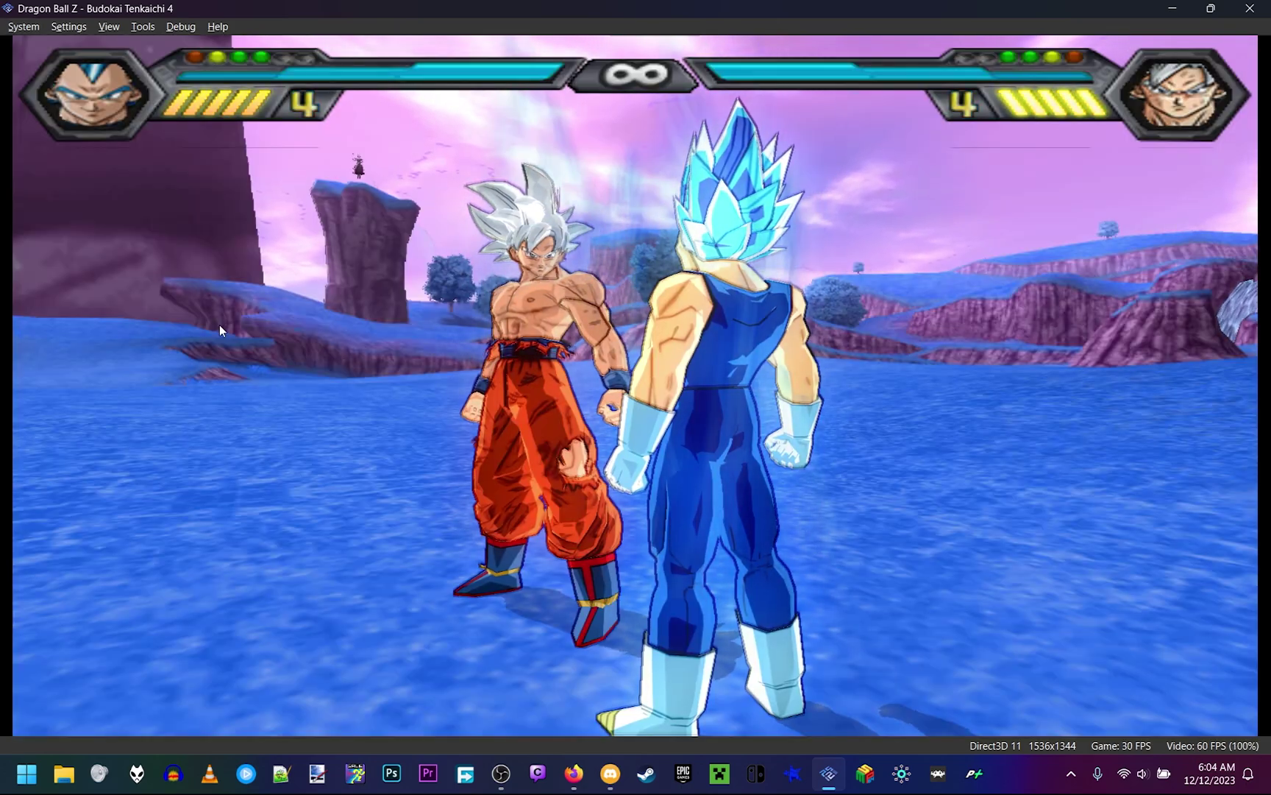